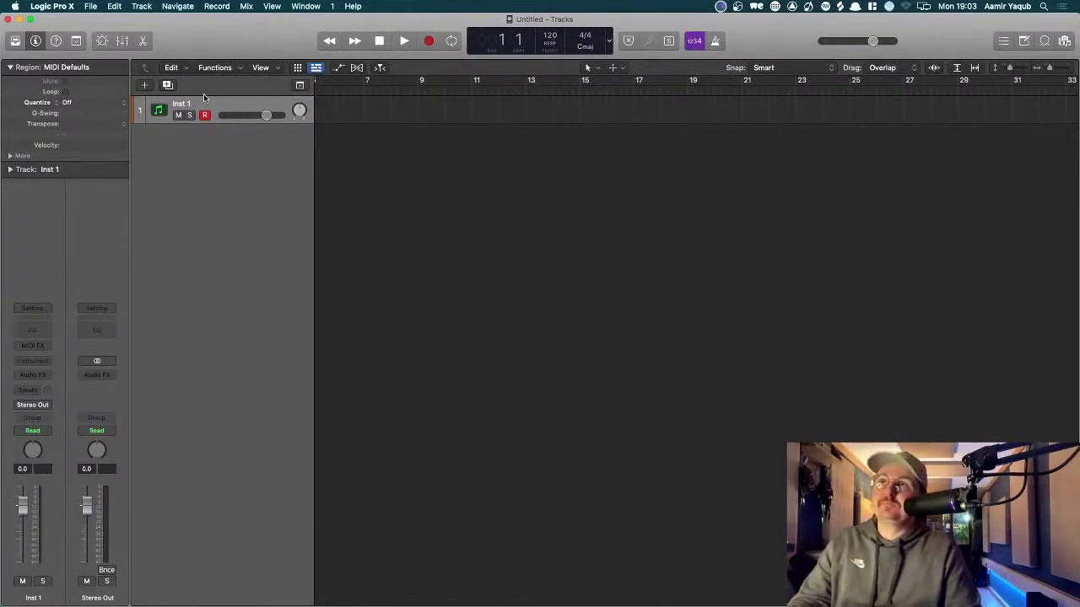
Create one software instrument track with Alchemy as its instrument and move the plug-in window up
left_click(144, 85)
left_click(475, 133)
mouse_move(477, 159)
left_click(529, 160)
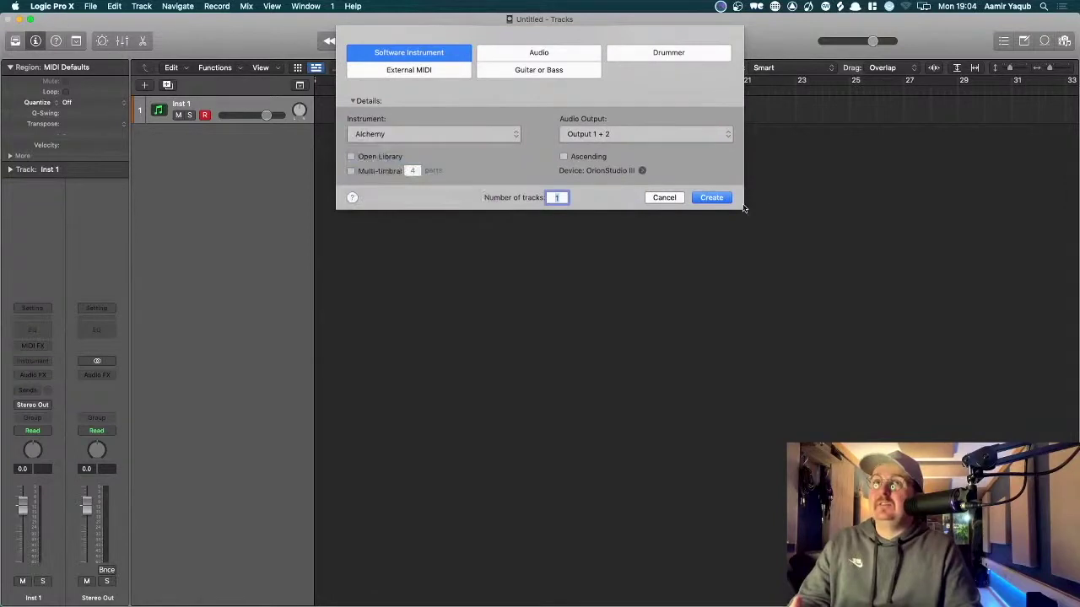
left_click(711, 198)
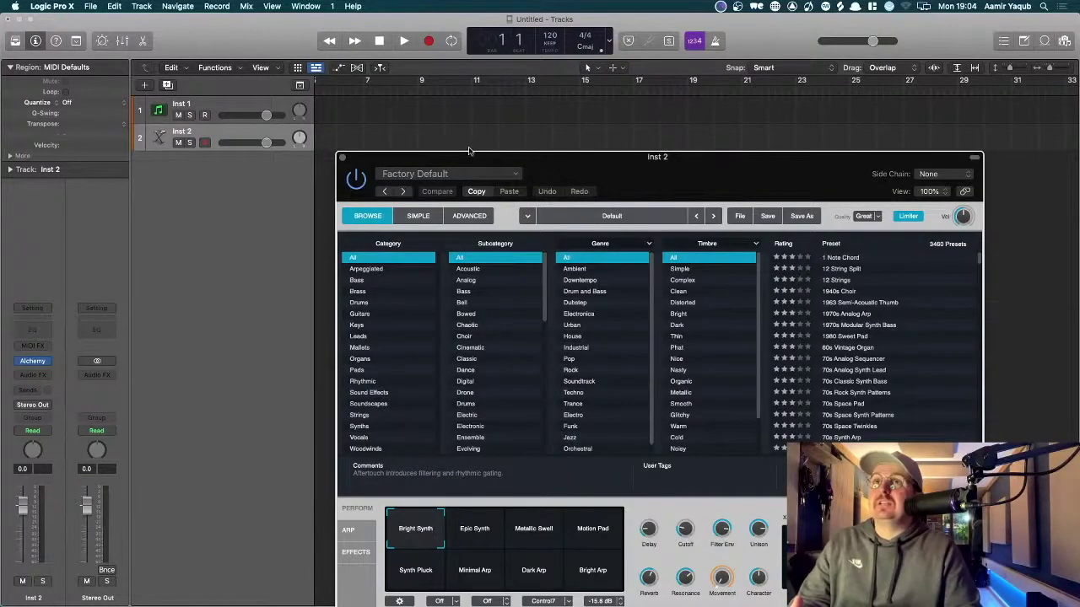
left_click_drag(487, 158, 359, 77)
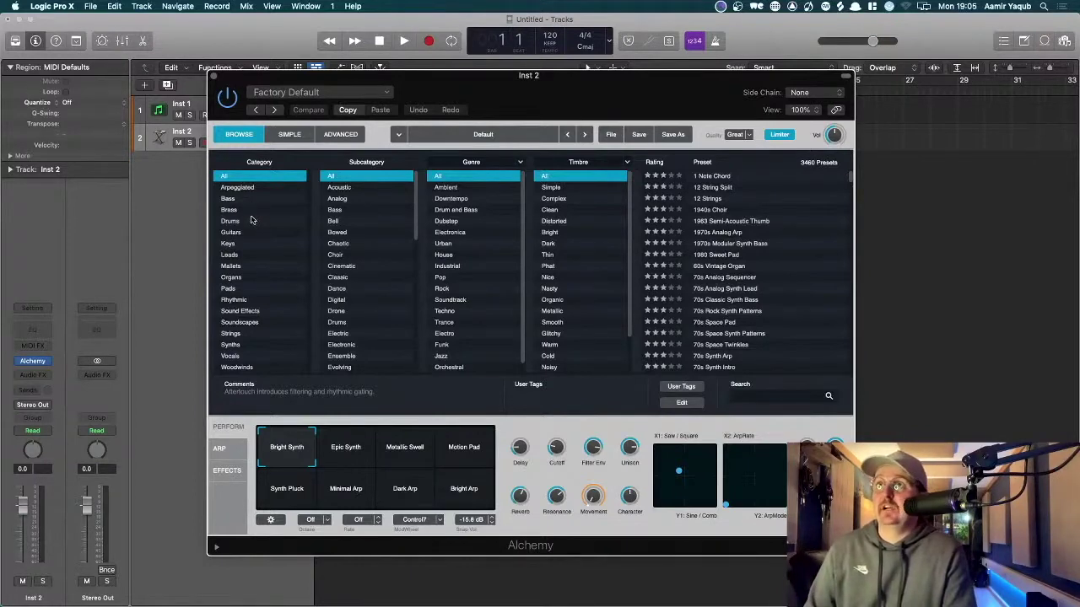
Filter the Alchemy presets by the Pads category and Warm timbre, and load the Analog Silk preset
left_click(245, 290)
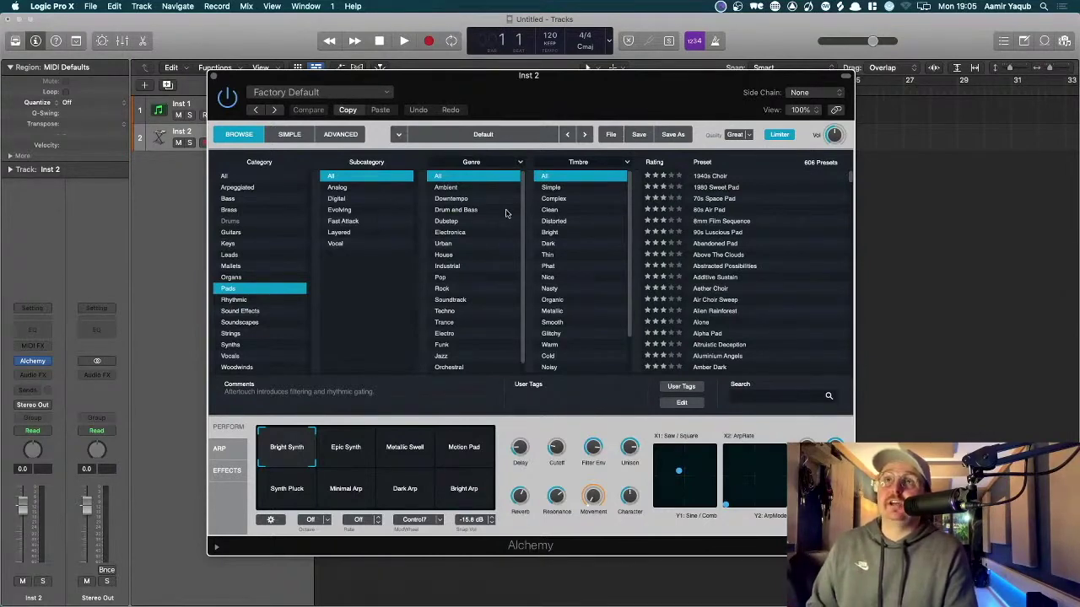
scroll(489, 306, "down", 1)
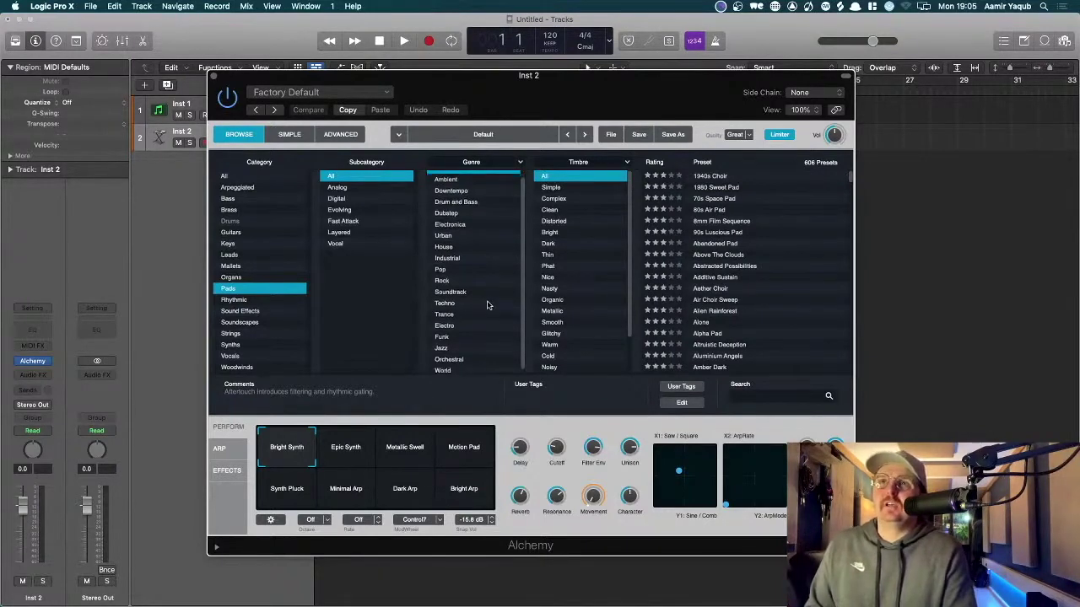
scroll(488, 305, "up", 1)
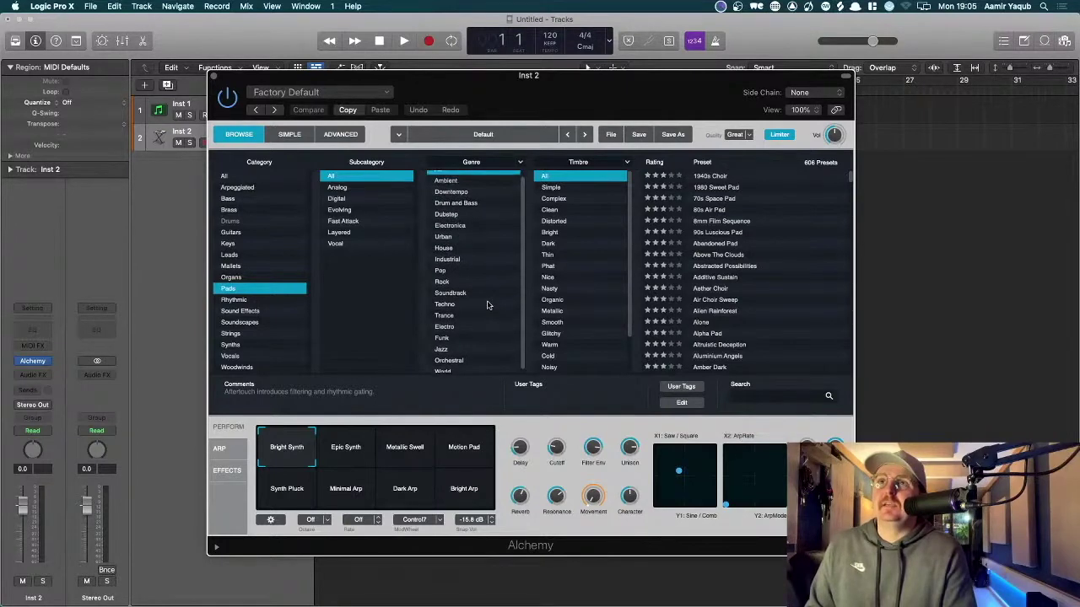
scroll(485, 307, "up", 1)
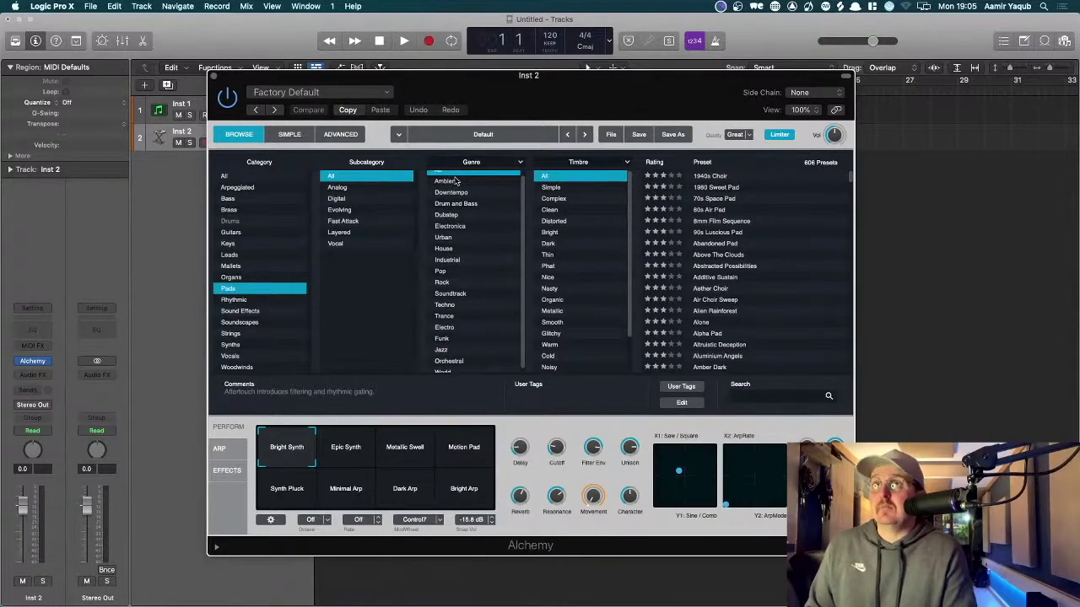
scroll(457, 183, "up", 1)
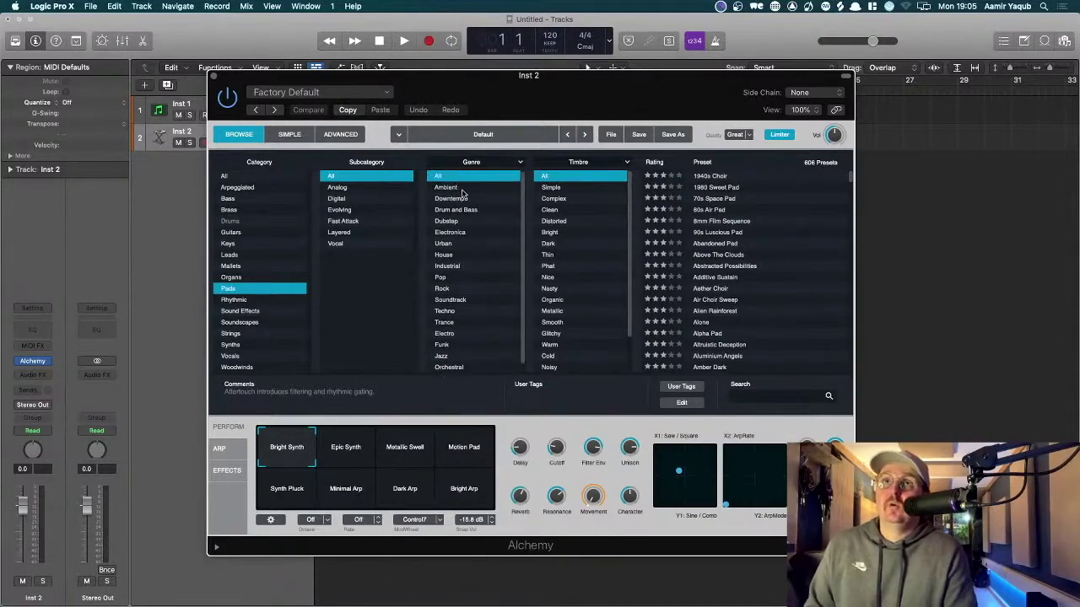
scroll(609, 280, "down", 3)
scroll(610, 281, "down", 2)
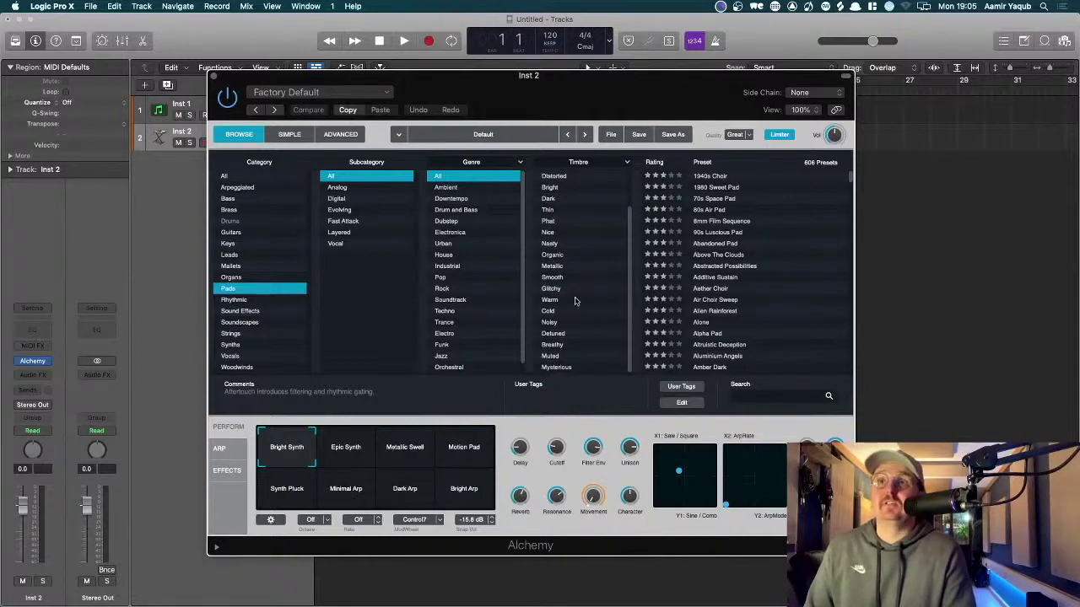
left_click(579, 301)
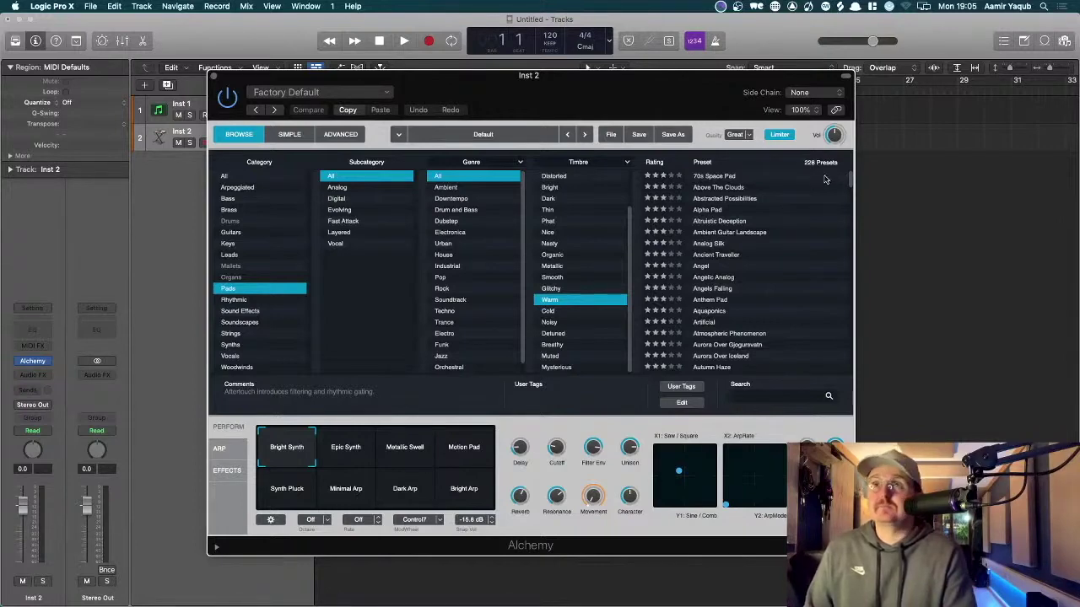
left_click(733, 244)
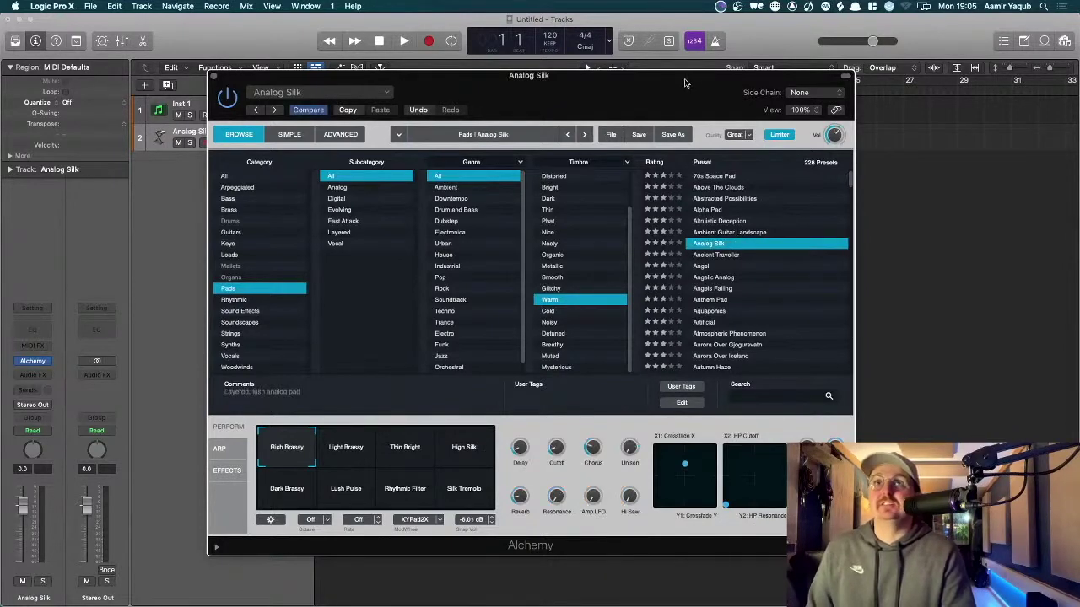
Switch Alchemy to its Simple view and move the plug-in window below the tracks, clear of the track area
left_click_drag(685, 82, 791, 72)
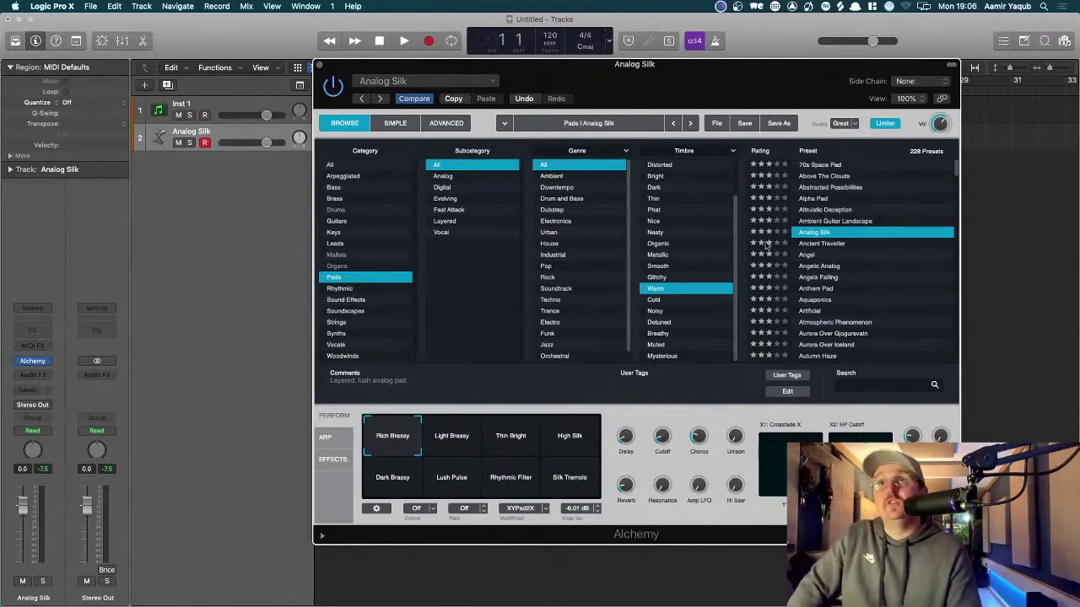
left_click(394, 123)
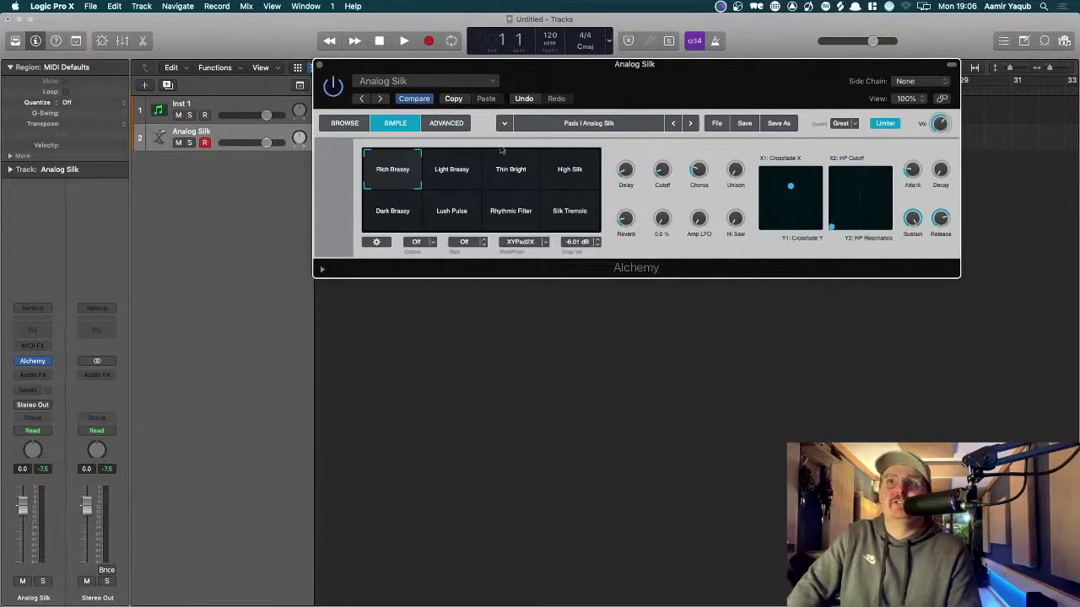
left_click(345, 124)
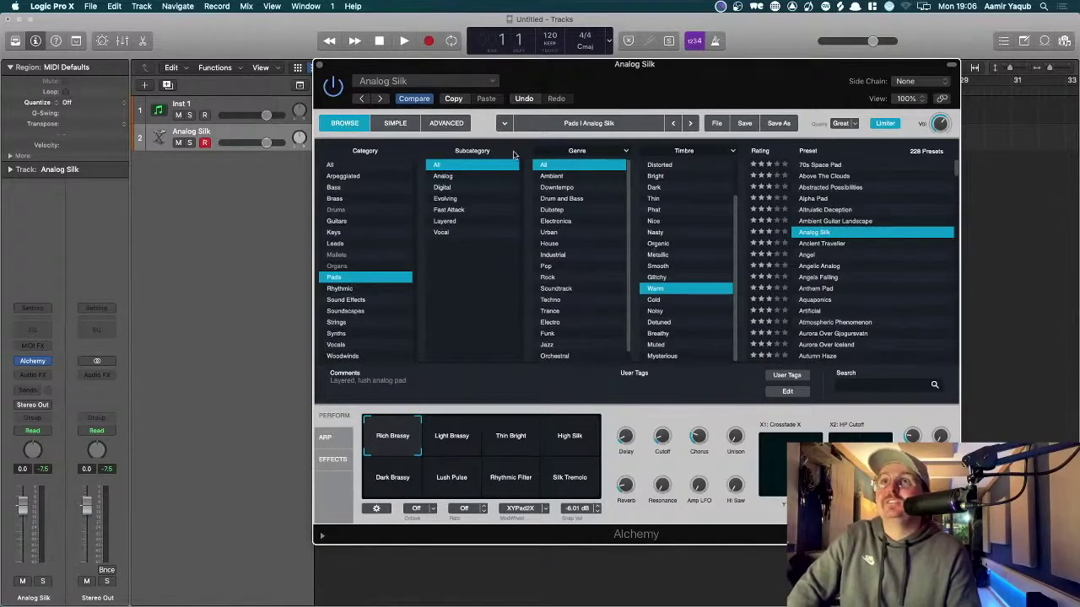
left_click(396, 124)
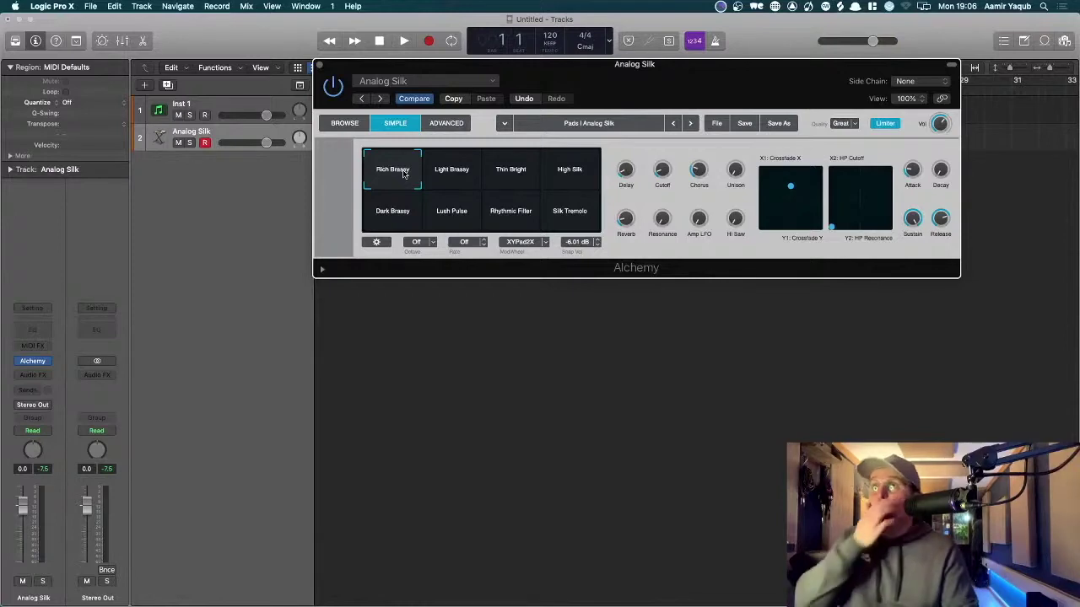
left_click_drag(407, 72, 500, 278)
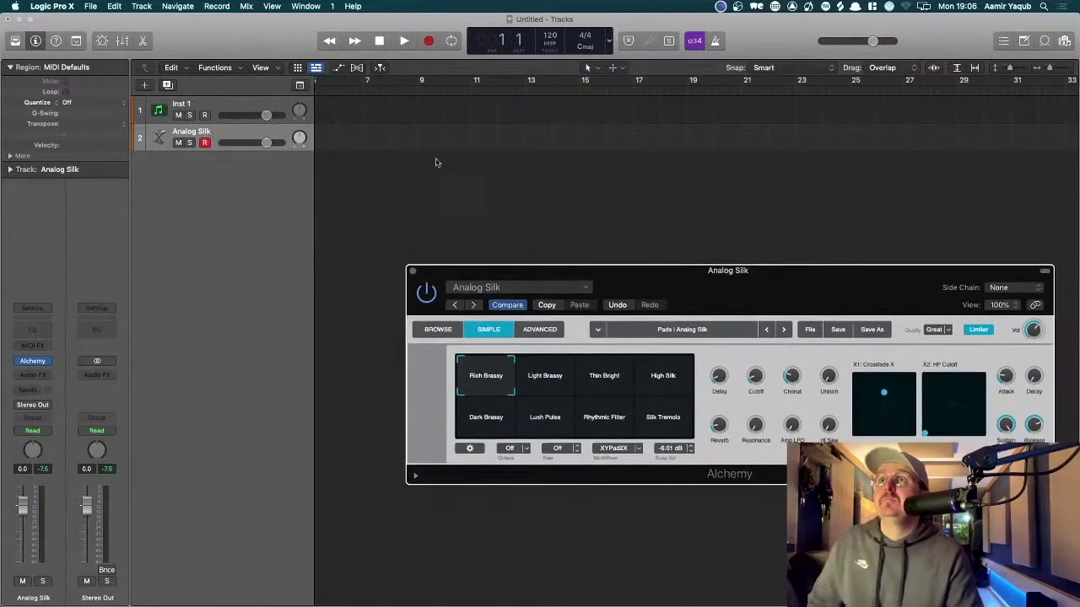
Record a four-bar chord part on the Analog Silk track with cycling on from bar 1 to 5, and quantize it to 1/16 Note
scroll(406, 83, "left", 3)
left_click(396, 78)
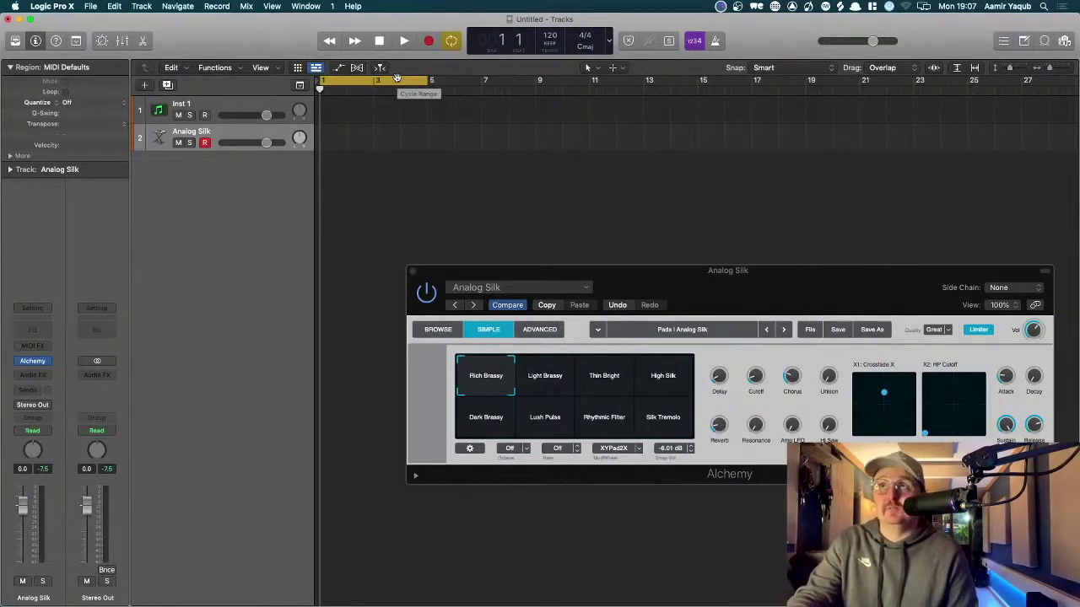
key("r")
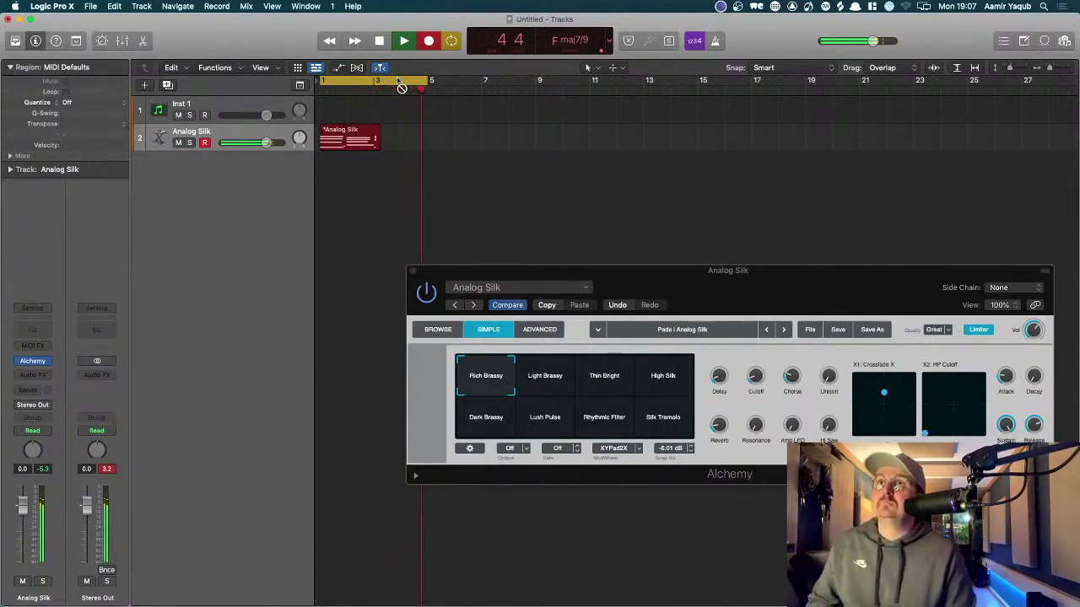
key("space")
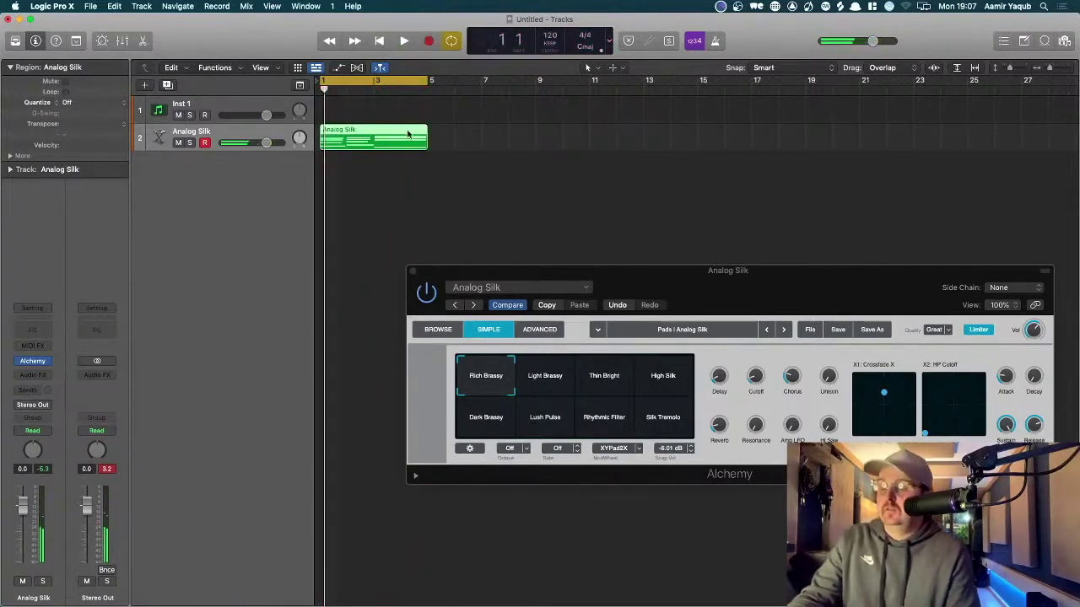
key("q")
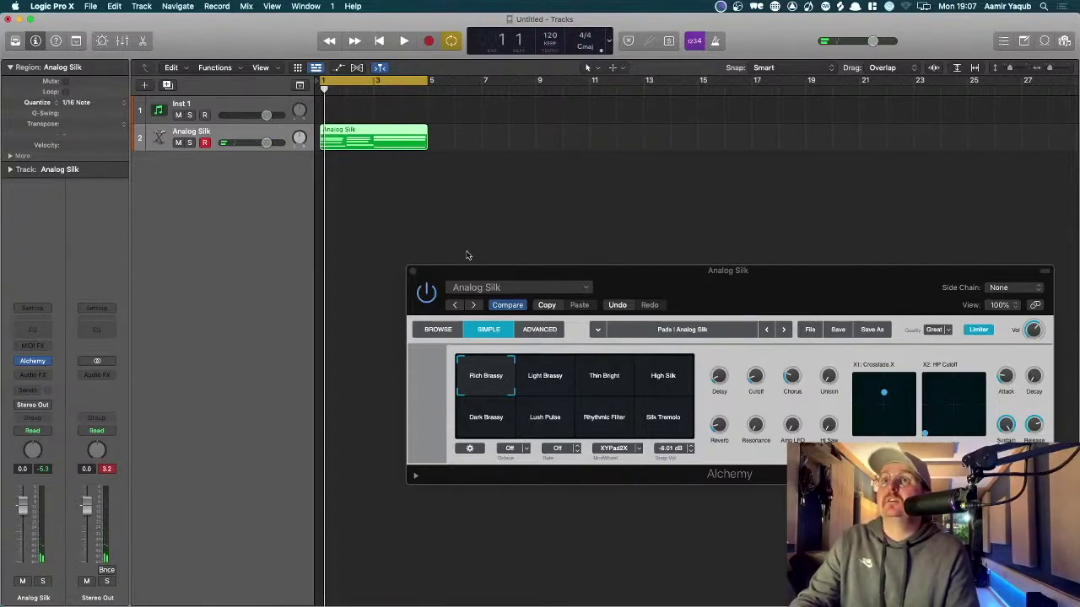
Loop the recorded part while auditioning the Light Brassy, Thin Bright, High Silk and Silk Tremolo snapshots
key("space")
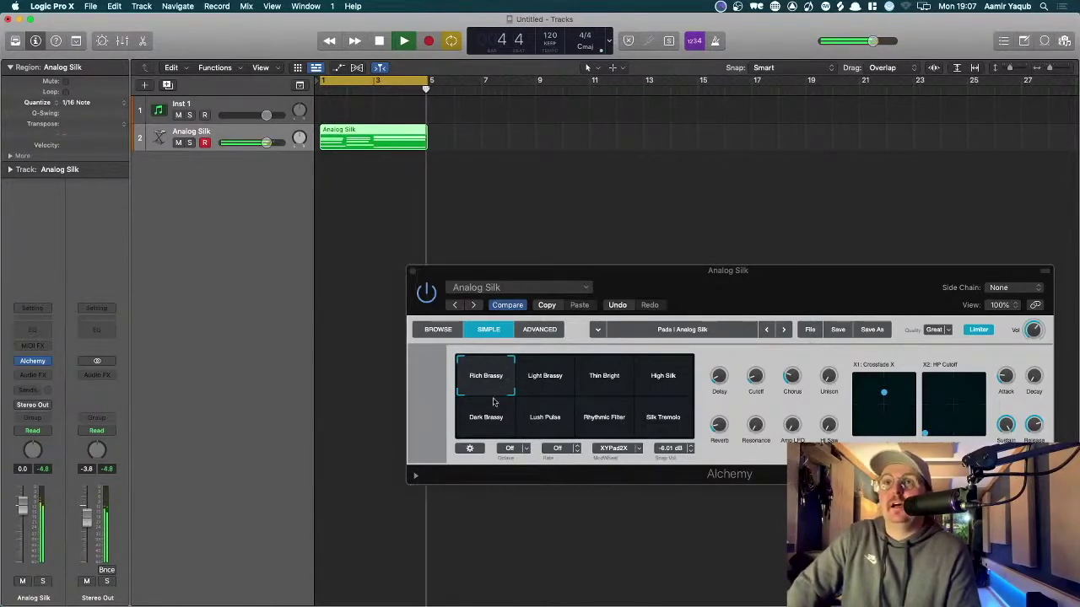
left_click(544, 389)
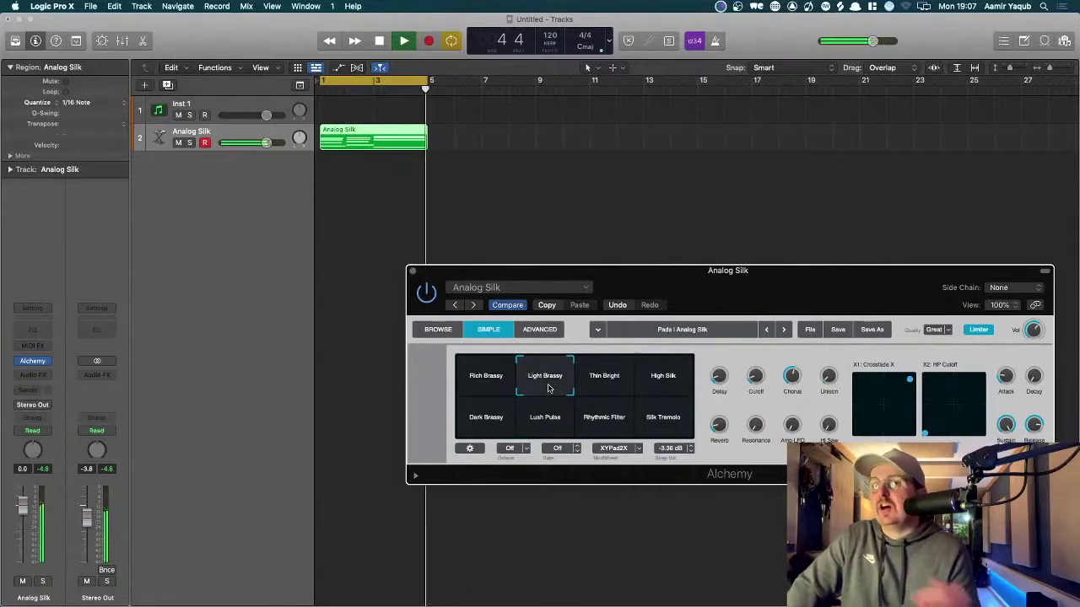
left_click(621, 387)
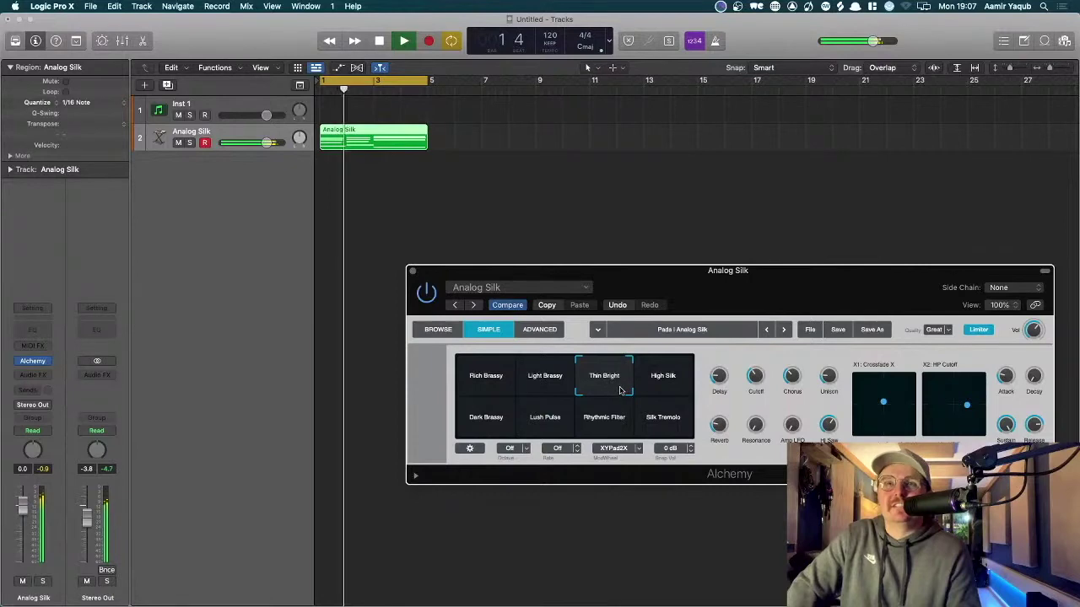
left_click(648, 386)
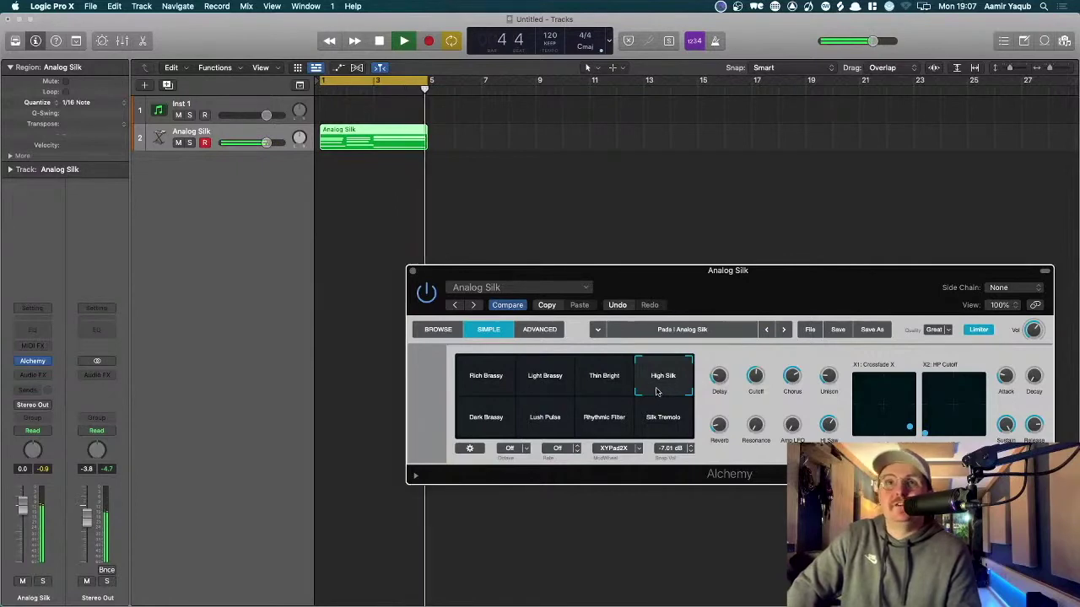
left_click(659, 414)
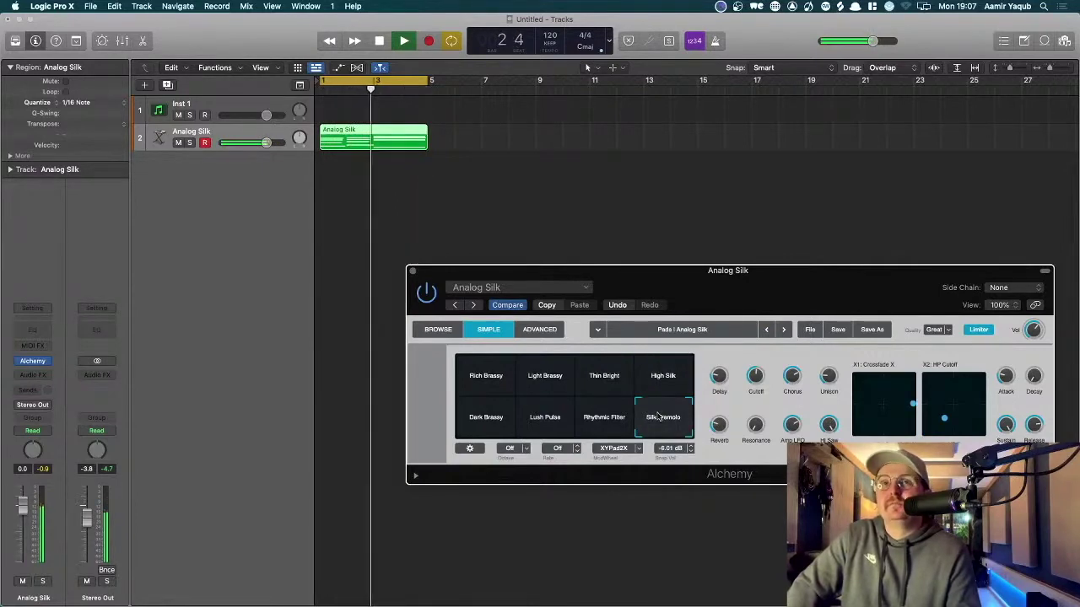
key("space")
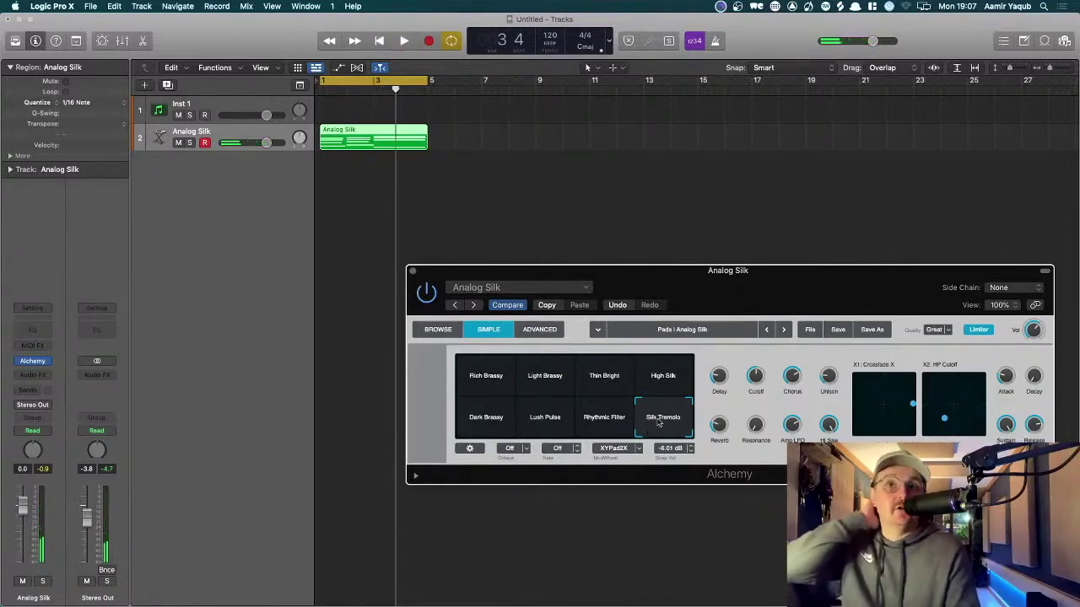
Audition the Rhythmic Filter and Lush Pulse snapshots against the recorded part, and stop playback
left_click(608, 417)
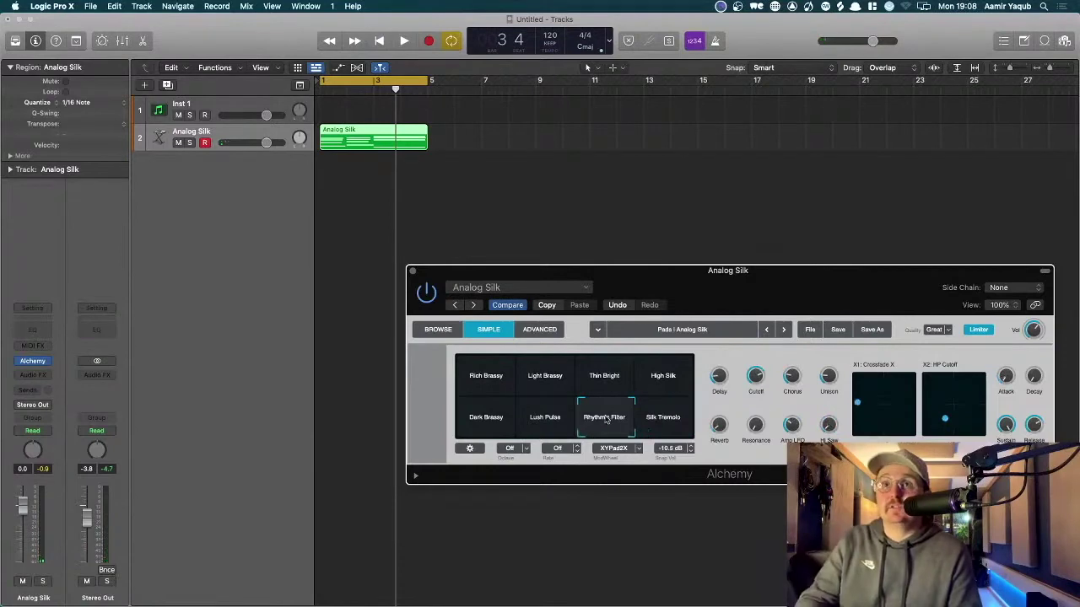
left_click(570, 416)
left_click(589, 415)
key("space")
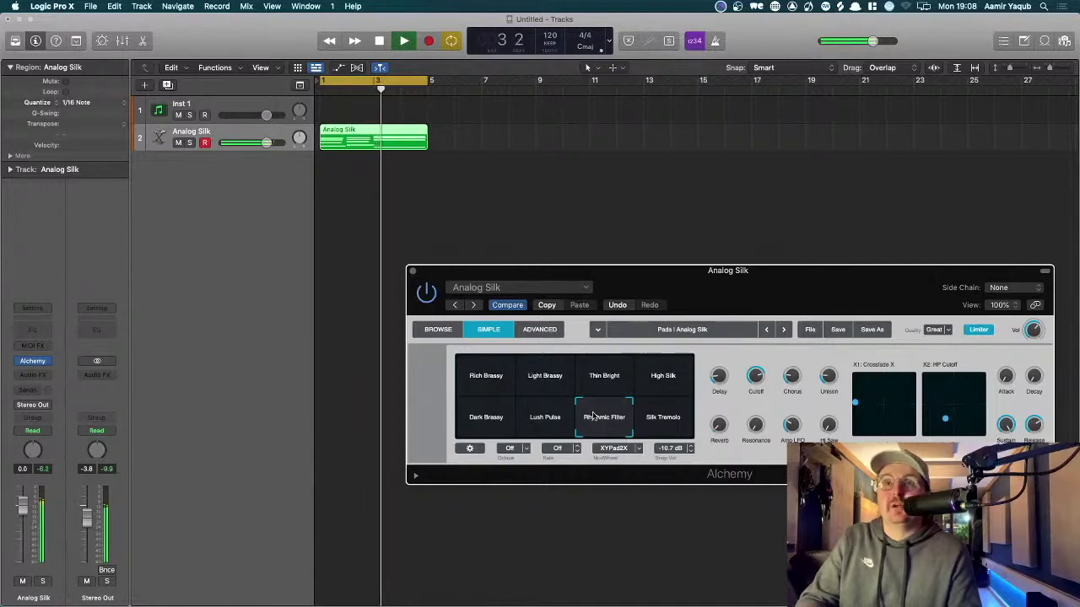
left_click(558, 422)
key("space")
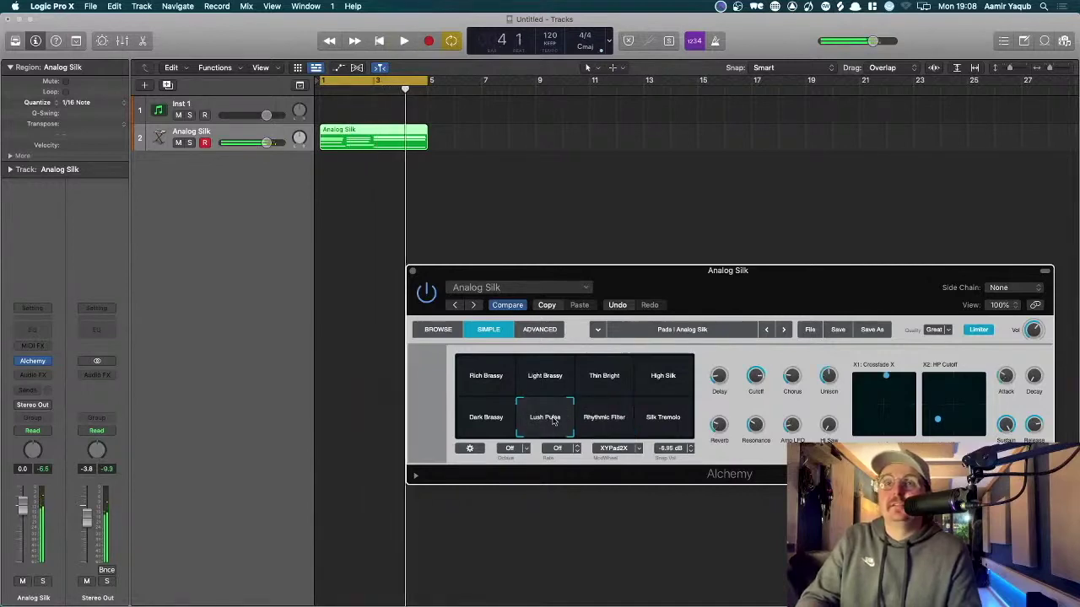
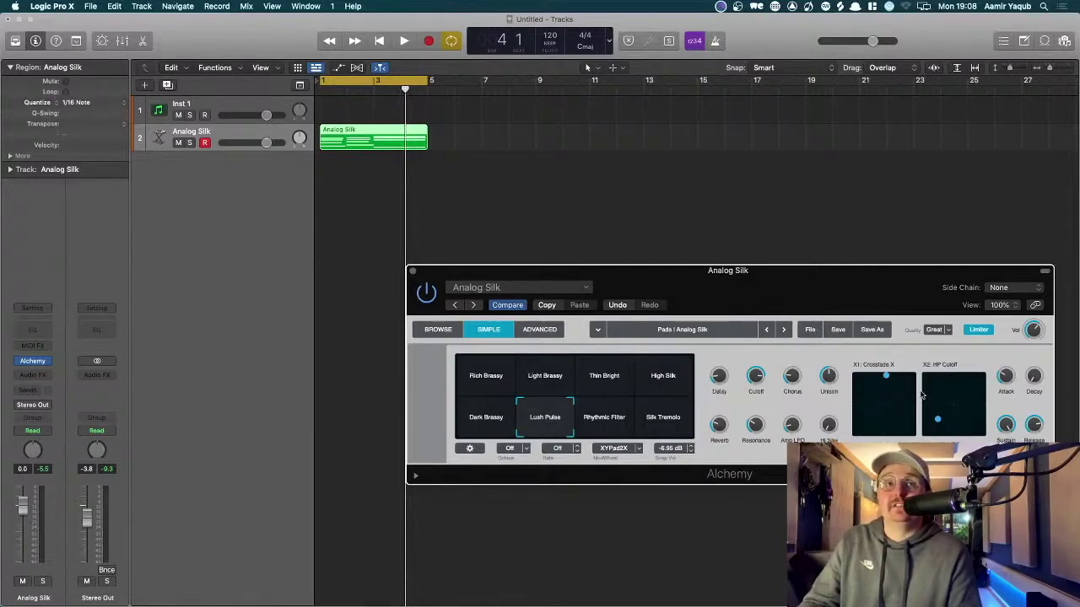
Try blends between the Rich Brassy, Light Brassy, Dark Brassy and Lush Pulse snapshots, finishing on Rich Brassy
left_click(485, 378)
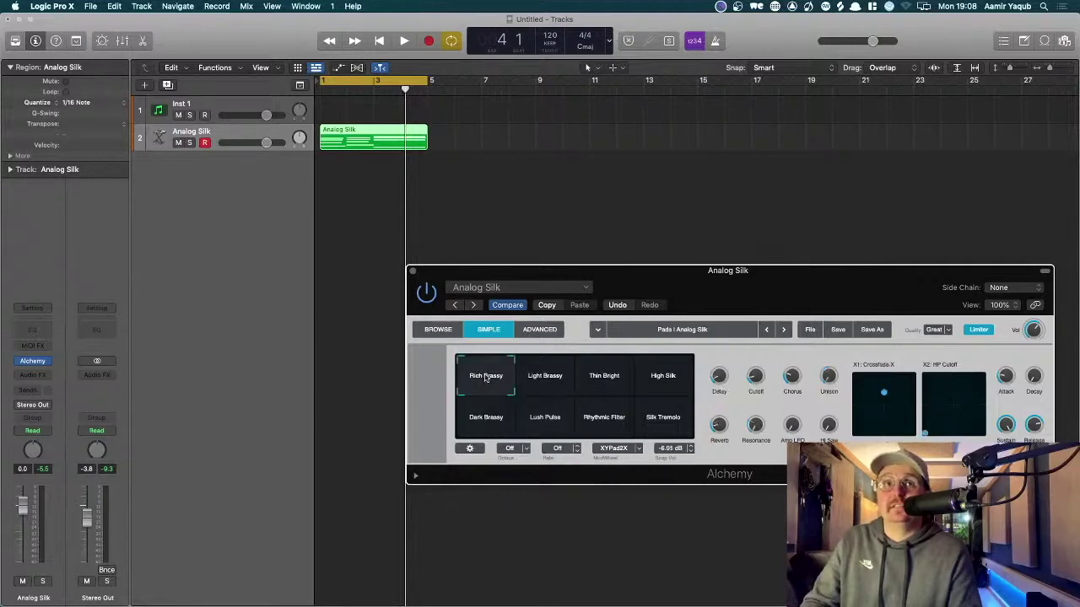
left_click(486, 414)
left_click(538, 383)
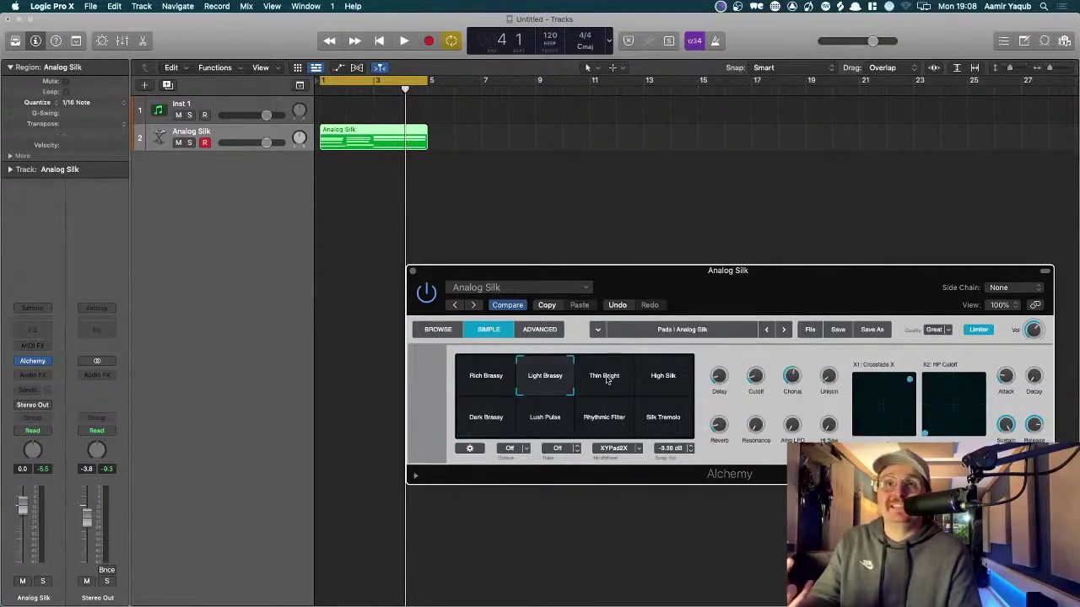
left_click(530, 402)
left_click(524, 406)
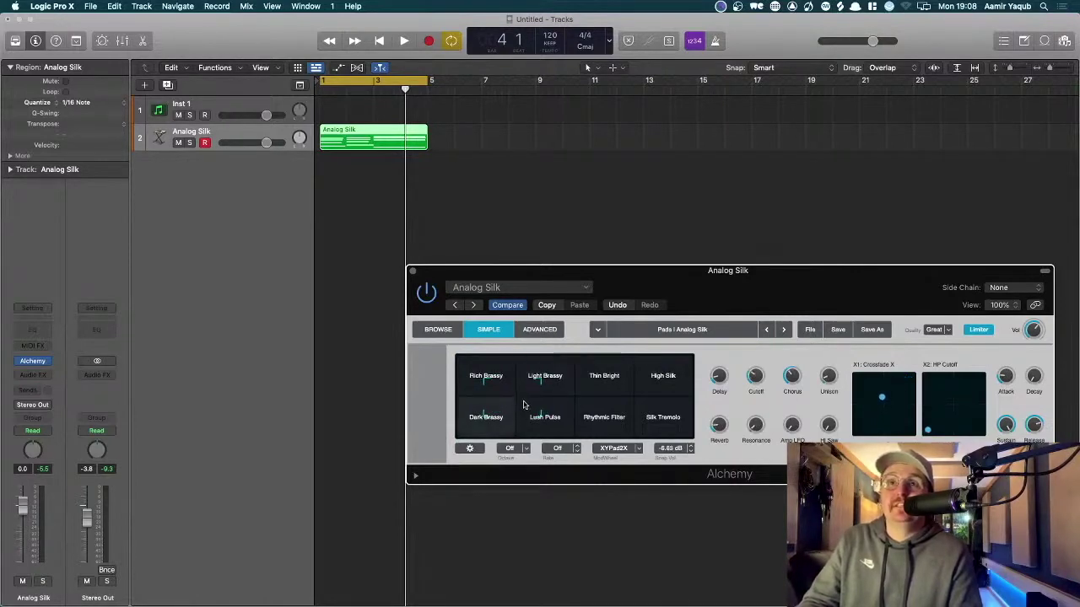
left_click(524, 404)
left_click(527, 403)
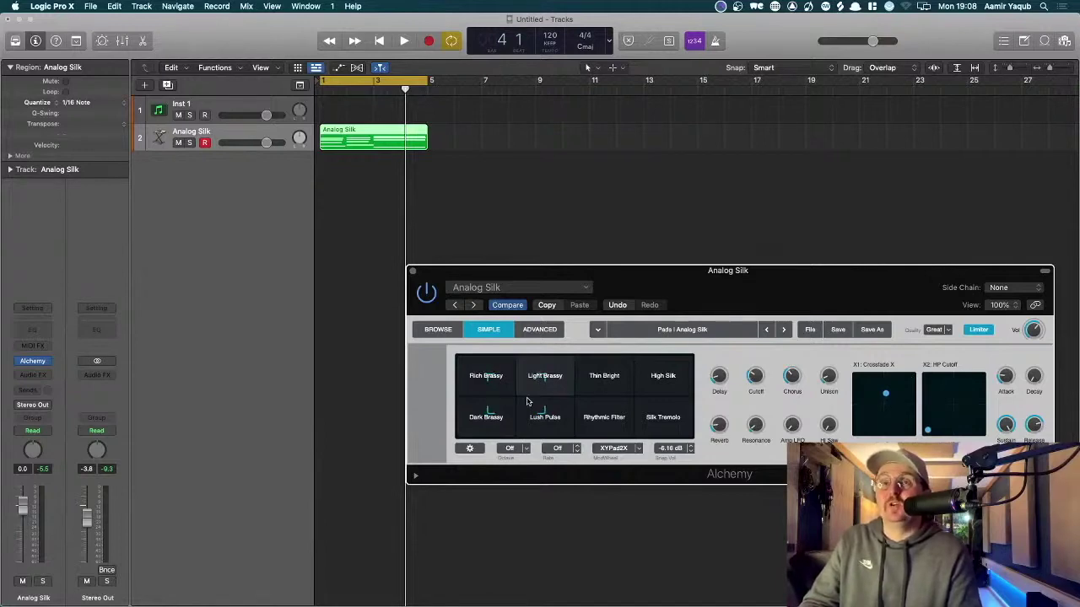
left_click(472, 386)
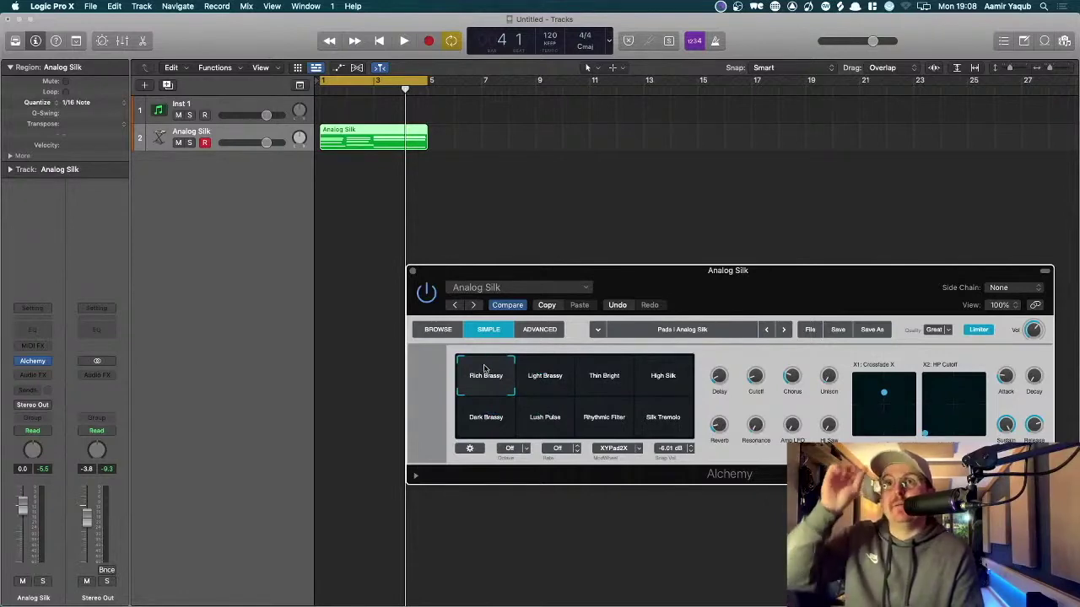
Loop the recorded part while auditioning Dark Brassy and Lush Pulse and several blends between the four leftmost snapshots
key("space")
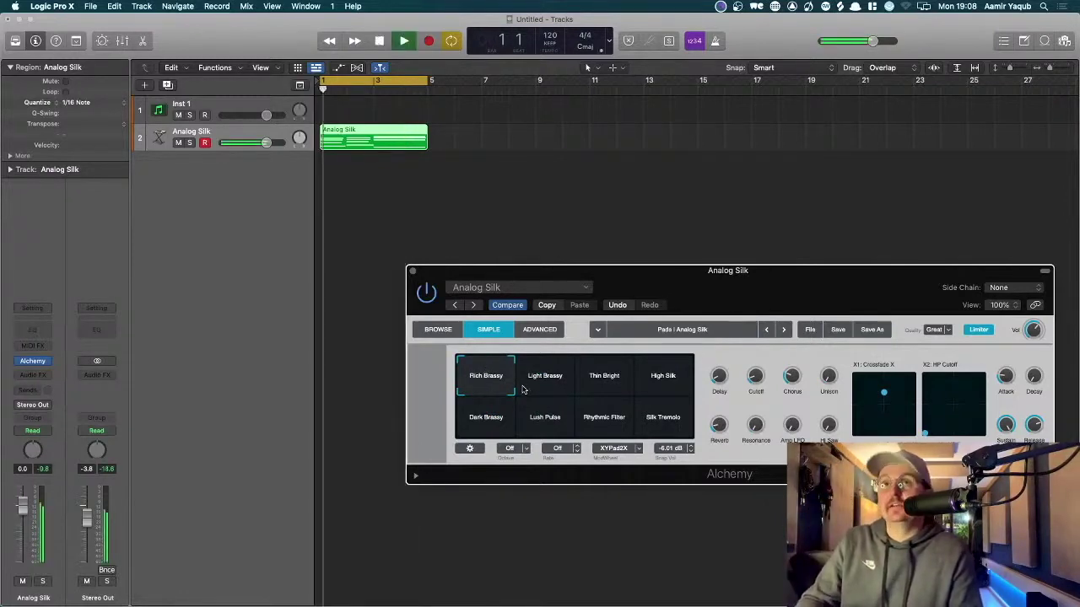
left_click(496, 428)
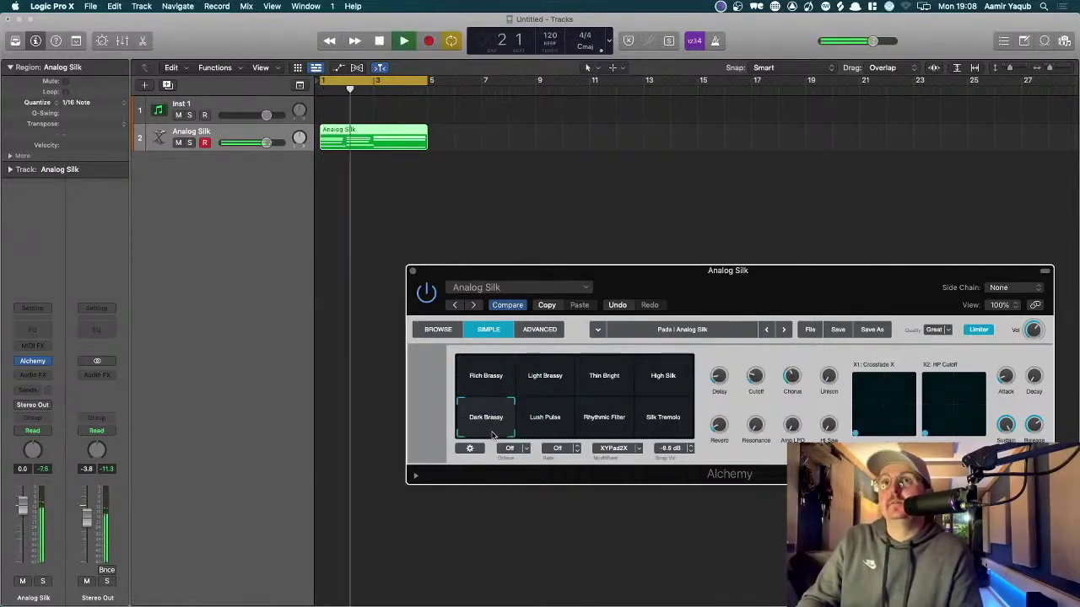
left_click(544, 422)
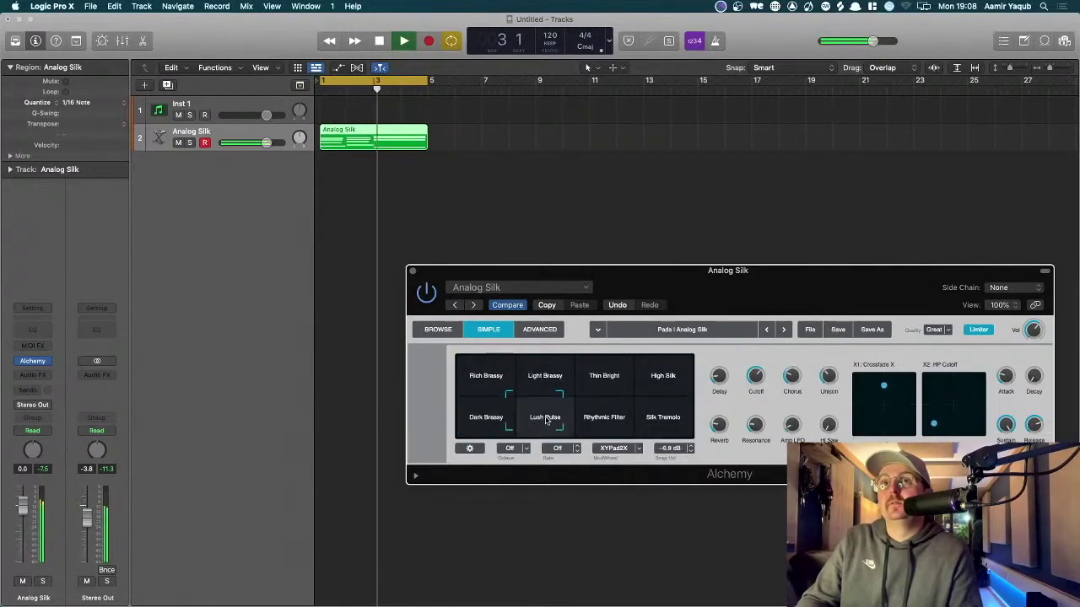
left_click(544, 403)
left_click(524, 409)
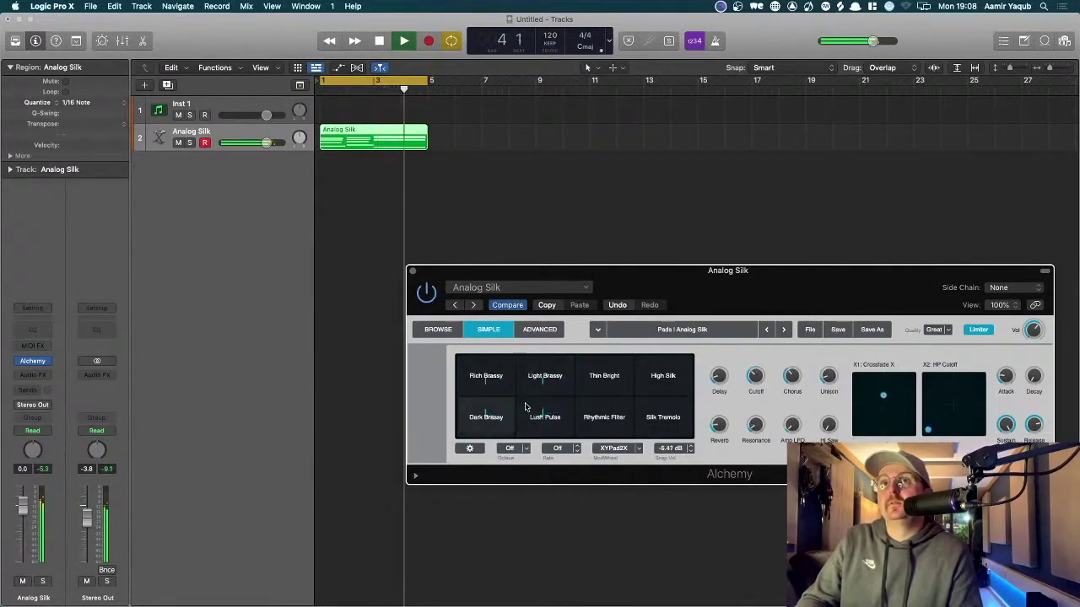
left_click(518, 412)
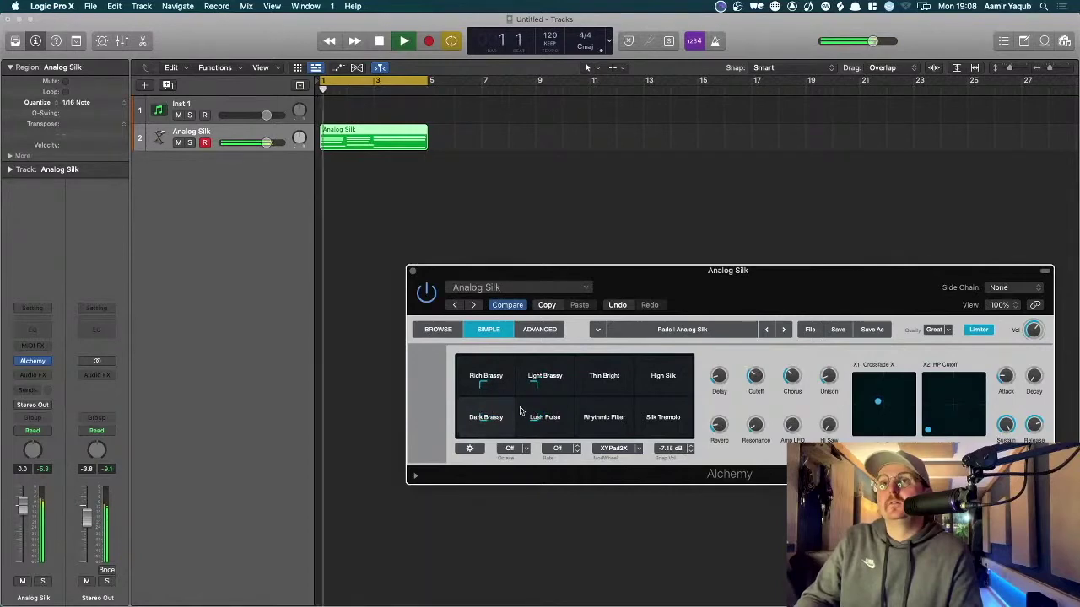
left_click(523, 410)
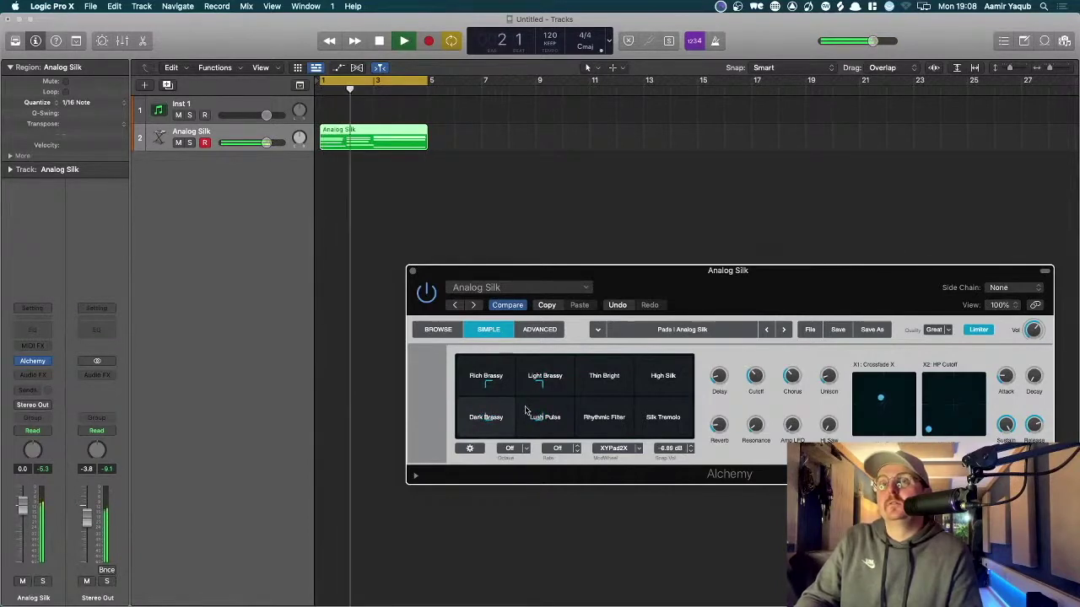
left_click(524, 410)
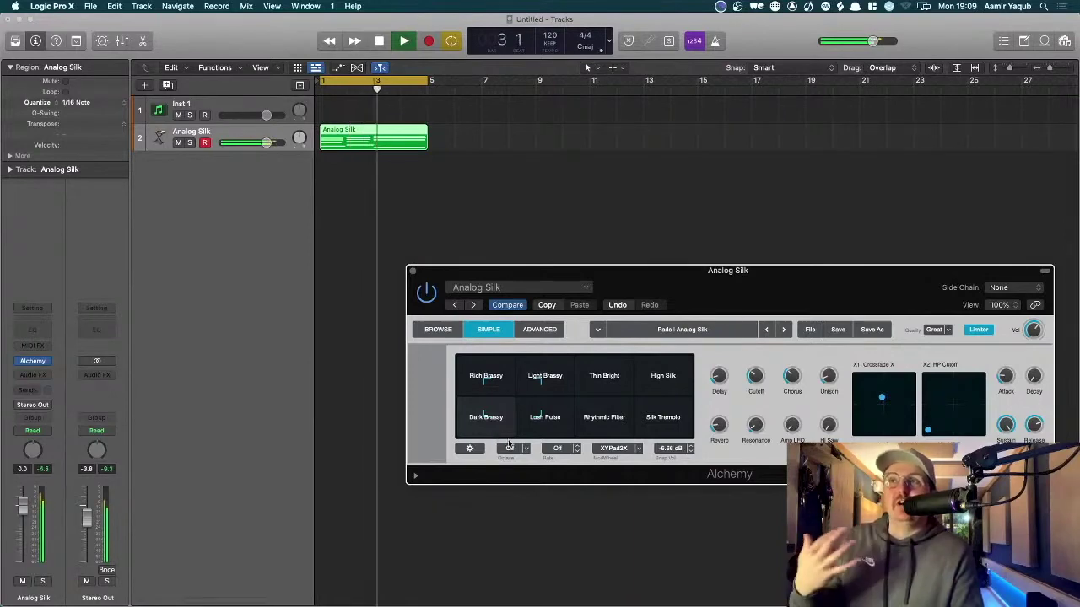
Compare the Rich Brassy snapshot with a blend of the Rich Brassy, Light Brassy, Dark Brassy and Lush Pulse snapshots, and stop playback
left_click(484, 379)
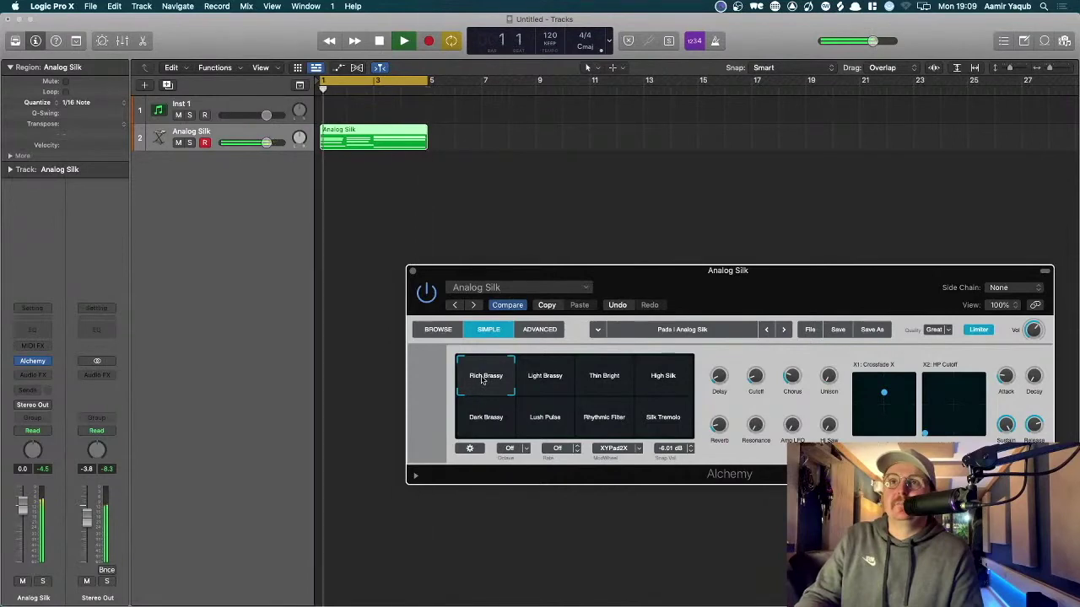
left_click(507, 407)
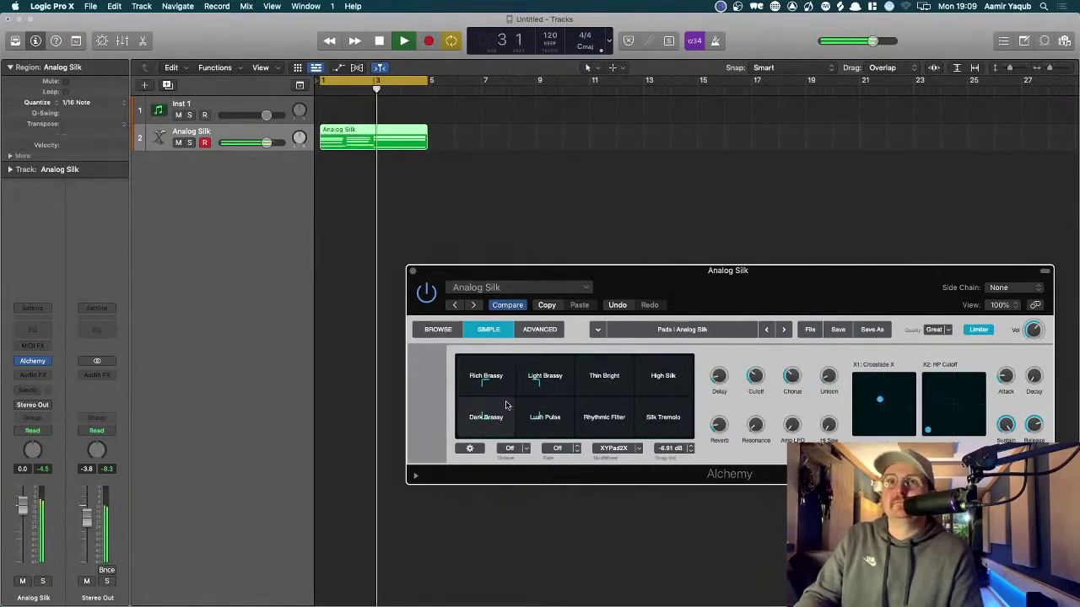
key("space")
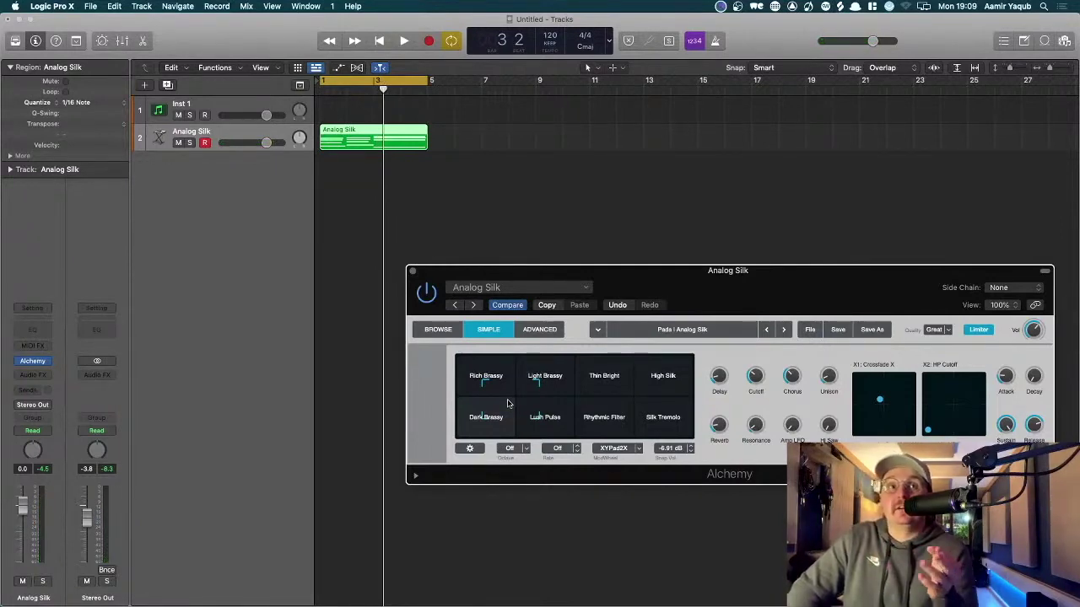
Show Alchemy's full browse view with its window moved up over the tracks, and review the available Quality options
left_click(437, 329)
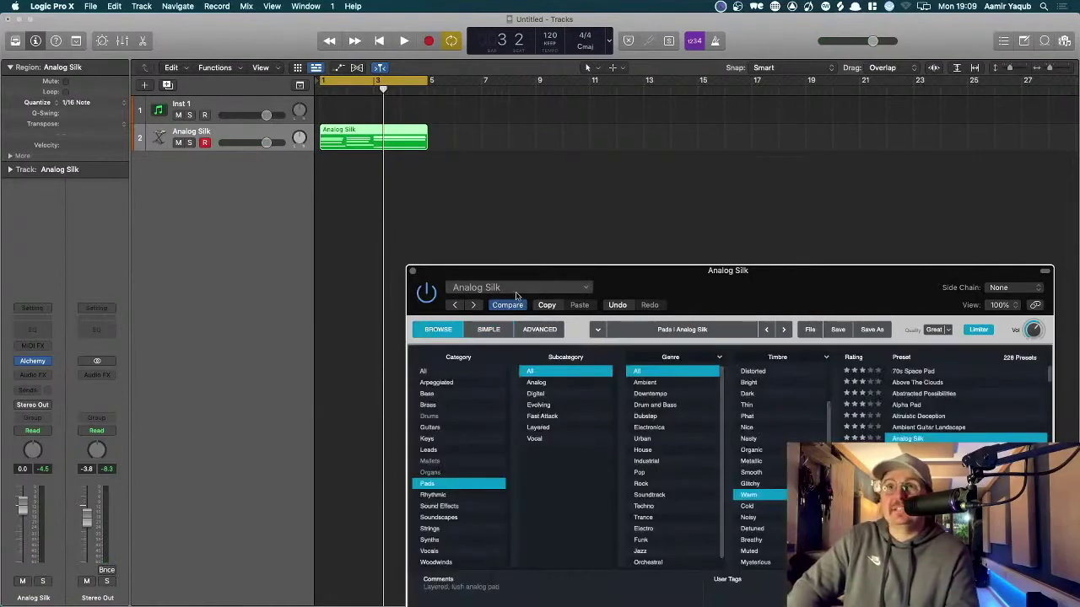
left_click_drag(553, 274, 372, 63)
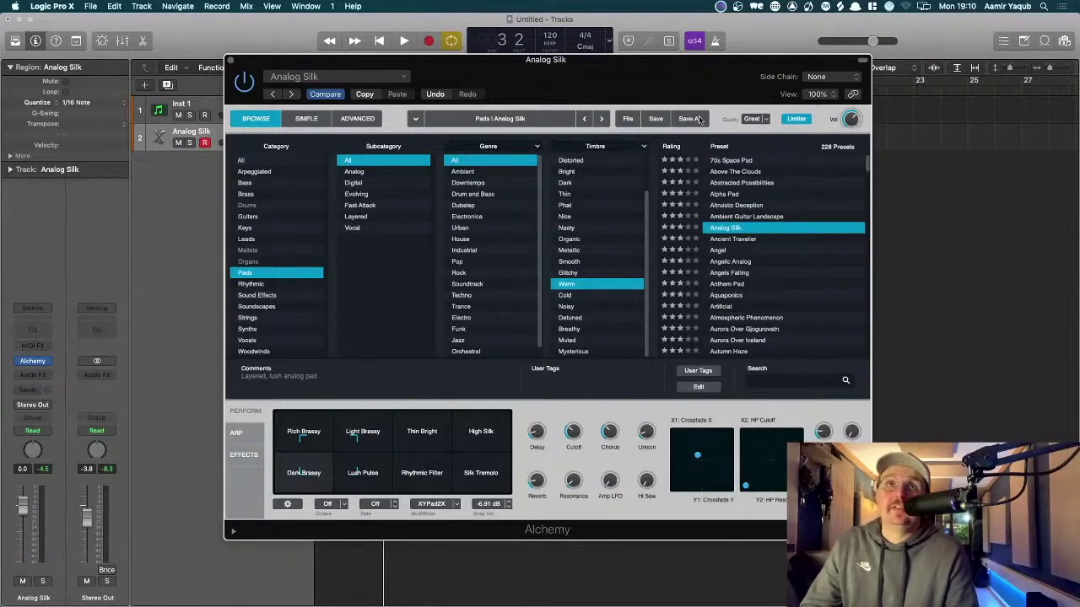
left_click(768, 120)
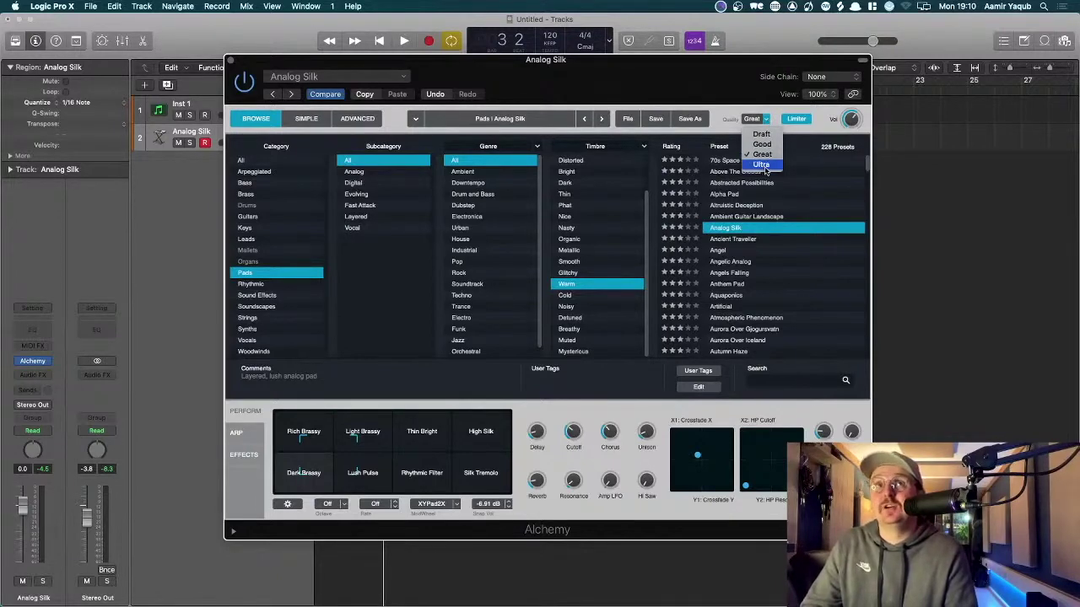
left_click(729, 123)
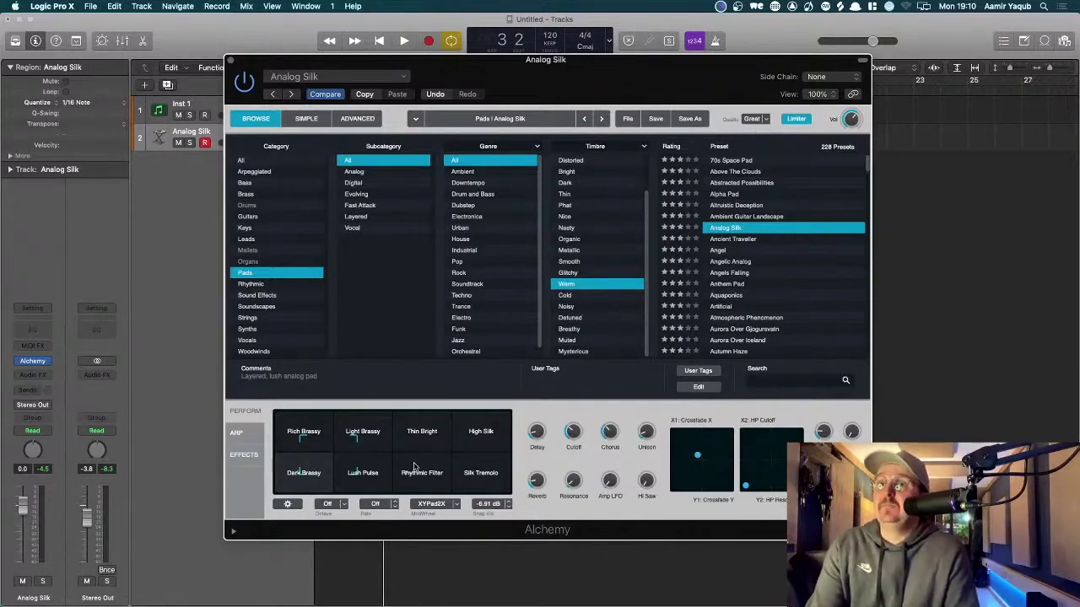
Examine the Perform, Arp and Effects sections of the Analog Silk preset
mouse_move(538, 447)
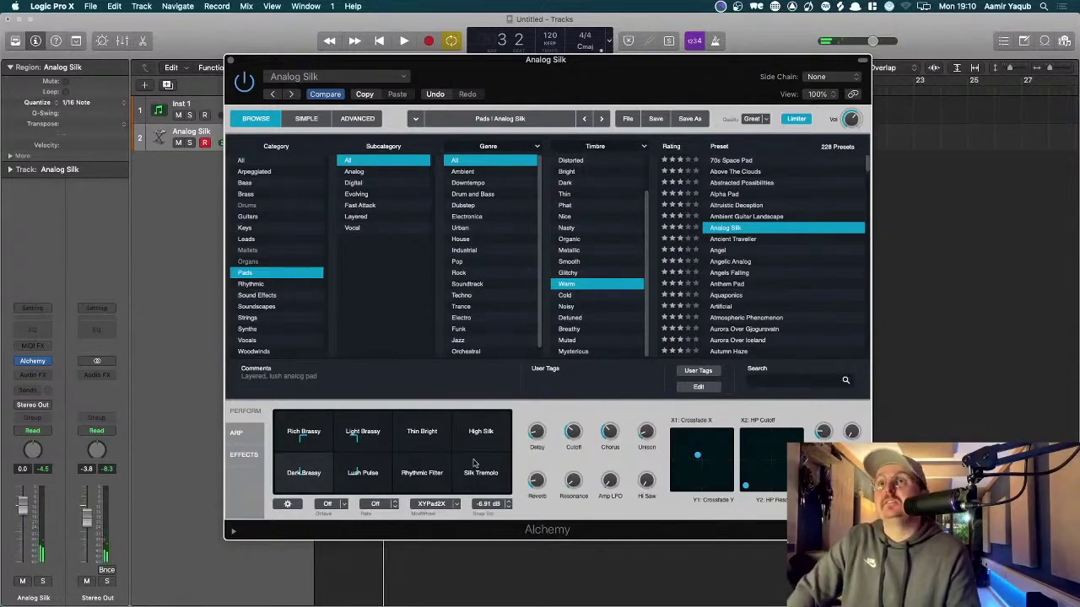
left_click(253, 433)
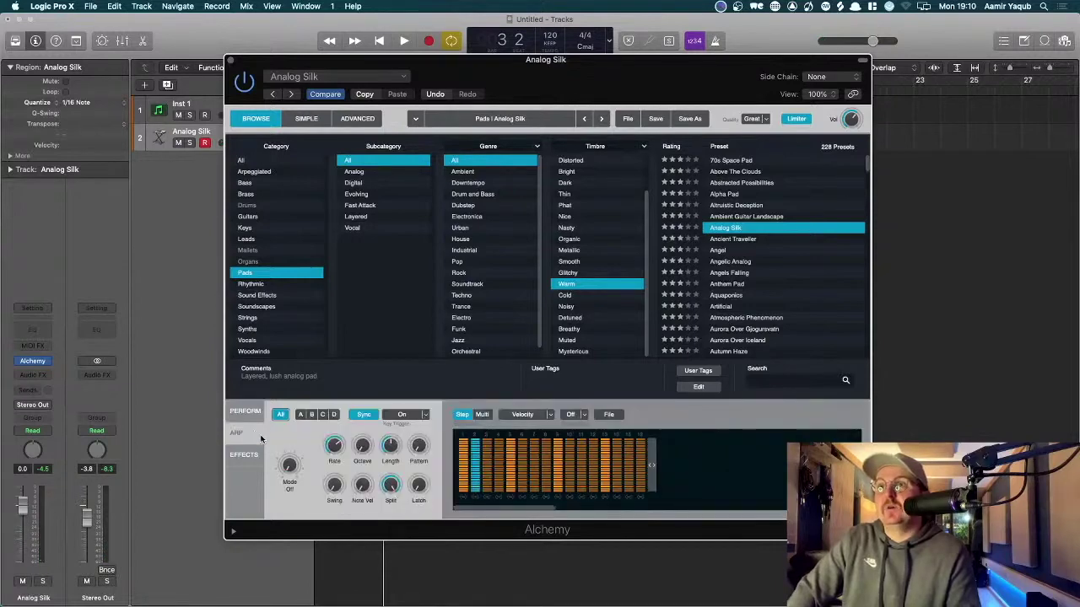
left_click(249, 414)
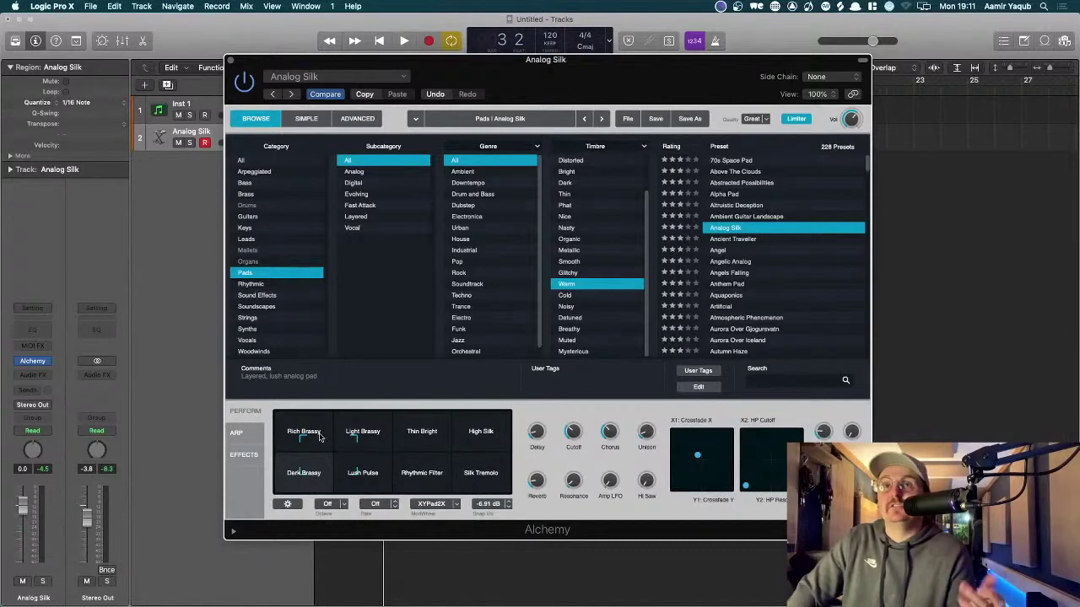
left_click(253, 434)
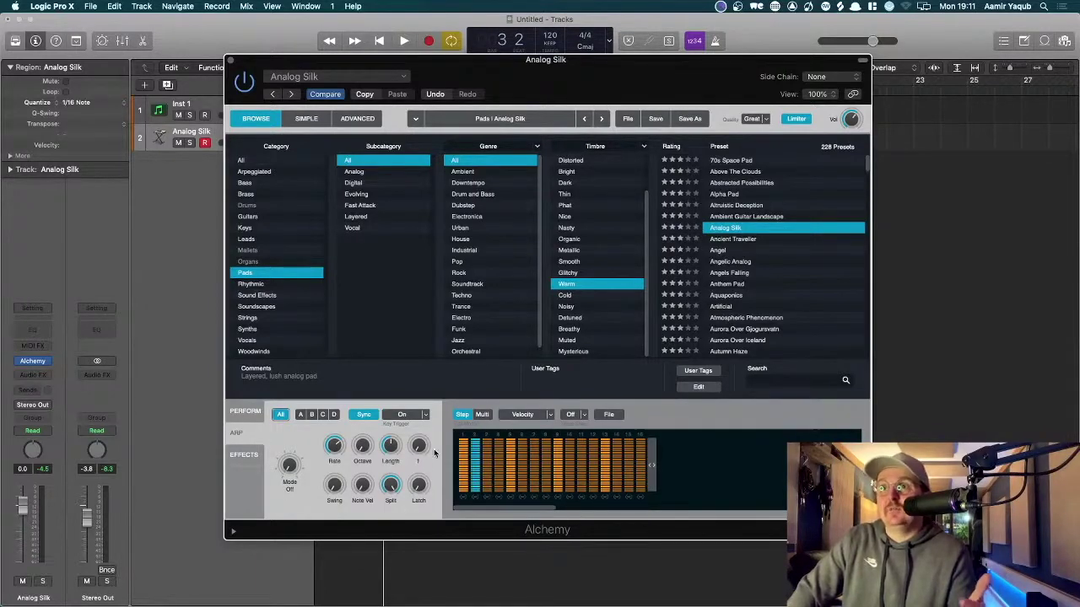
left_click(237, 456)
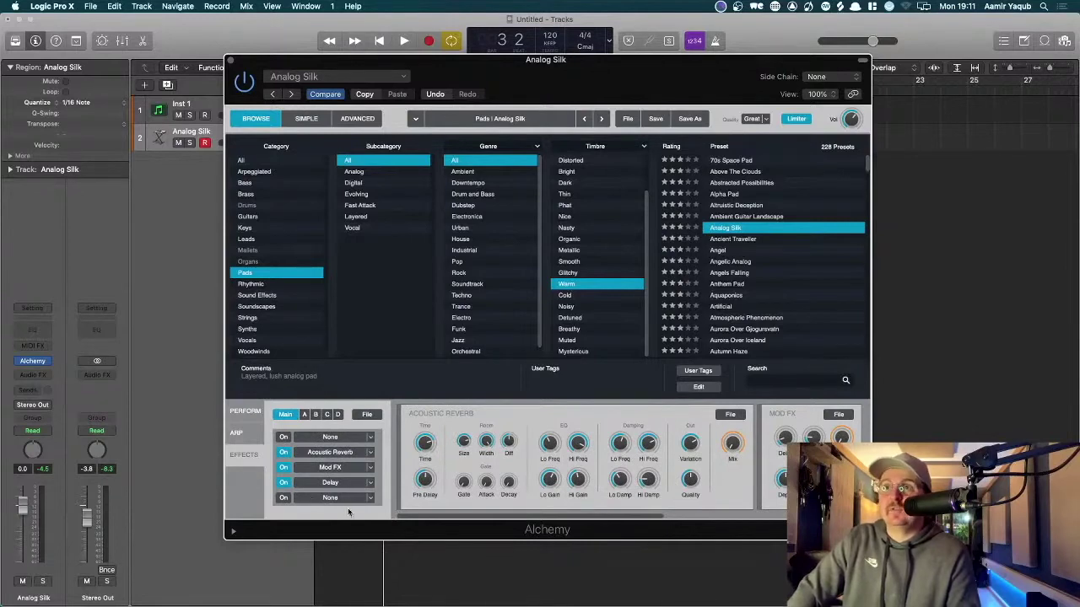
Try the arpeggiator in Up mode on Analog Silk, and load the Angel pad preset
left_click(251, 438)
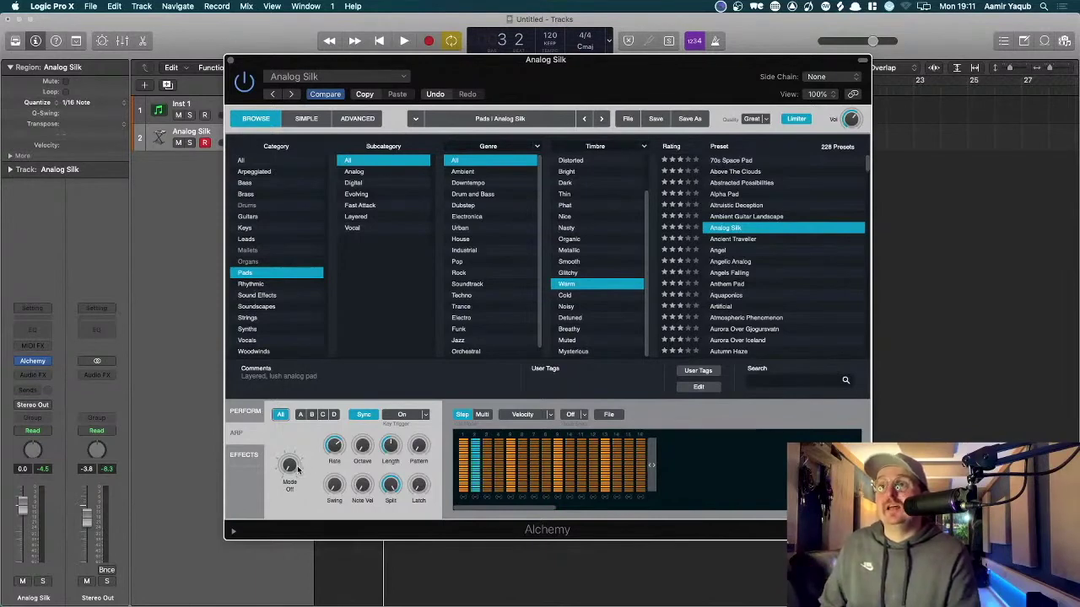
left_click_drag(288, 463, 293, 451)
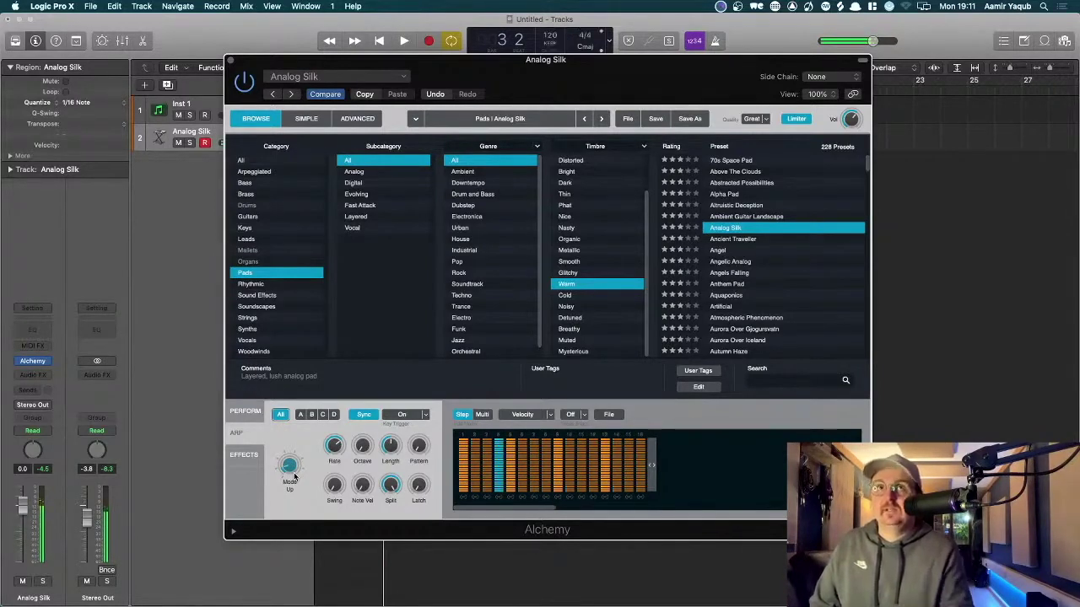
left_click(755, 250)
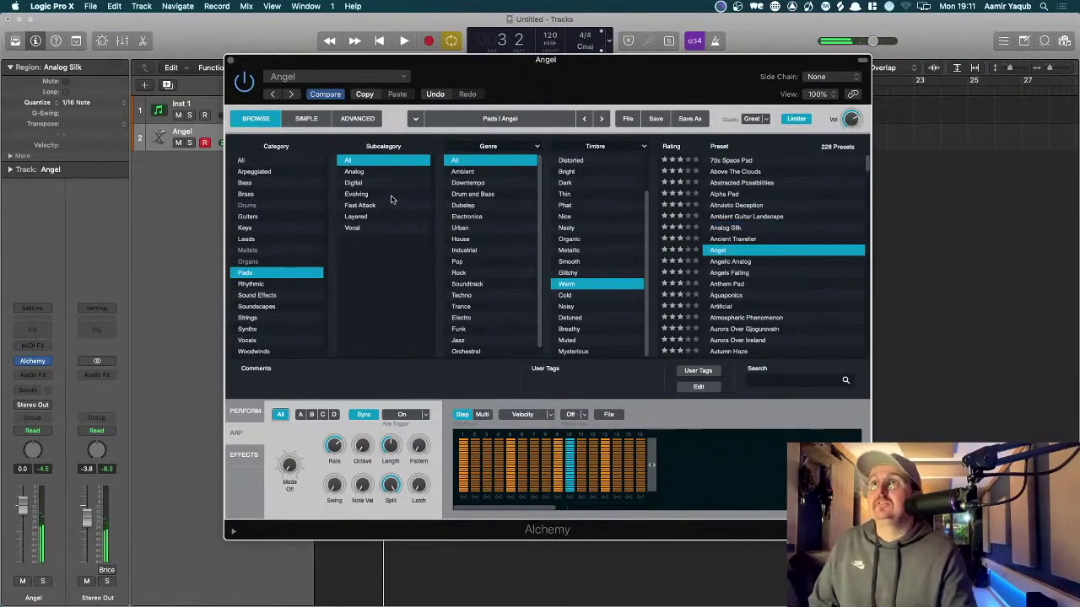
Load the Dark and Funky EP preset from the Keys category
left_click(257, 232)
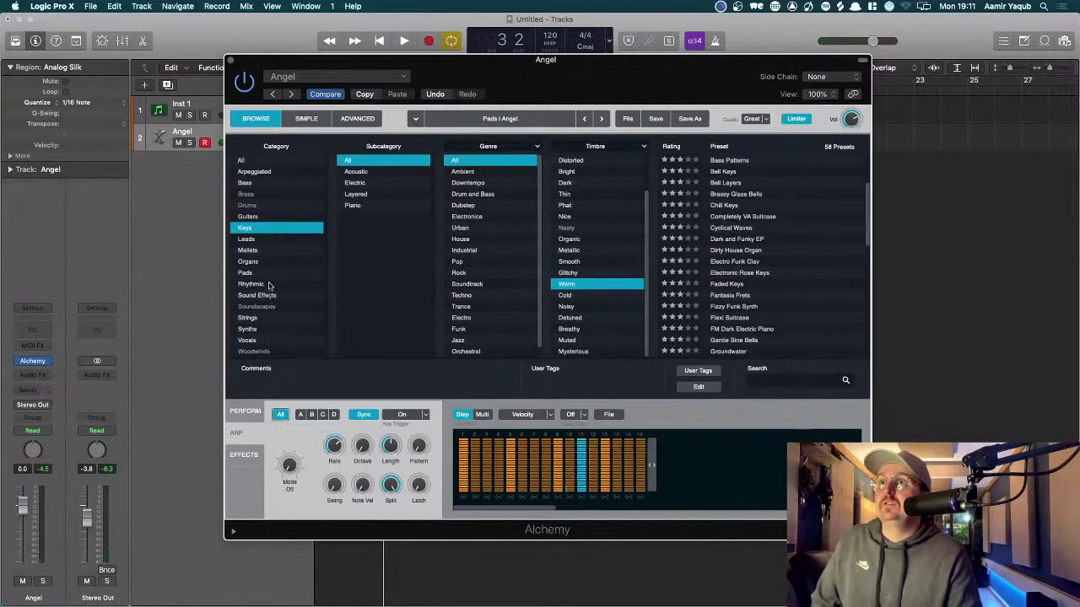
left_click(767, 240)
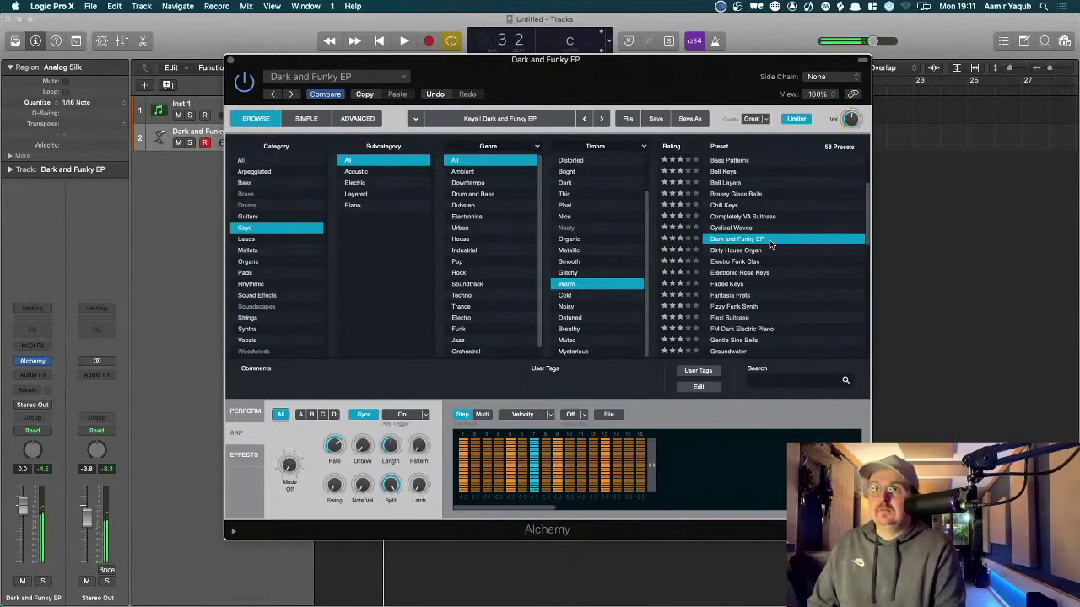
scroll(770, 244, "down", 3)
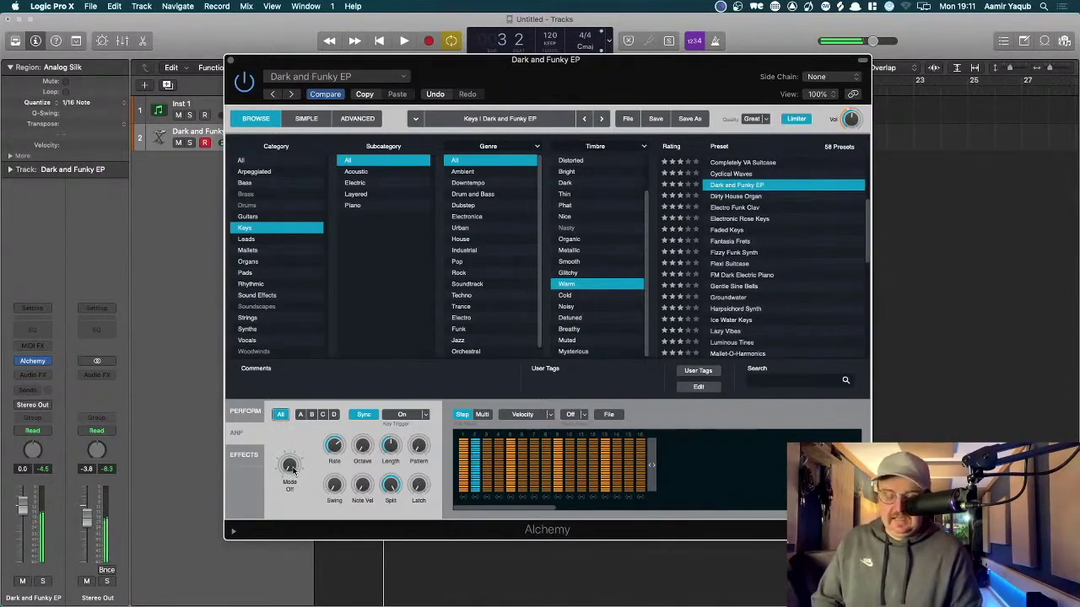
Try the arpeggiator in Up mode, set it to Up/Down, and raise its octave range to 5
left_click_drag(290, 466, 291, 462)
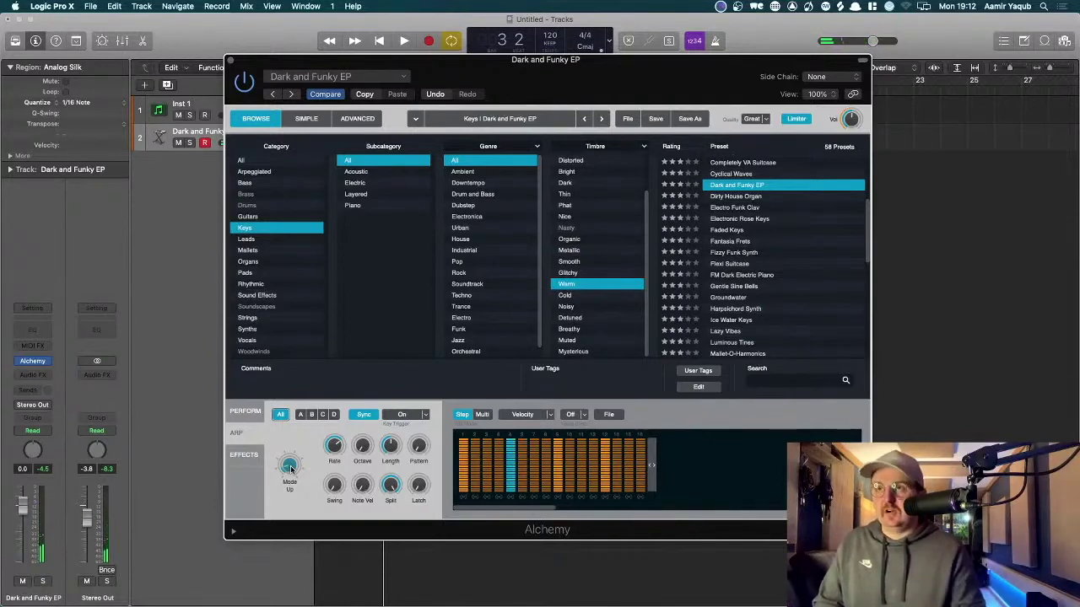
left_click_drag(289, 469, 303, 439)
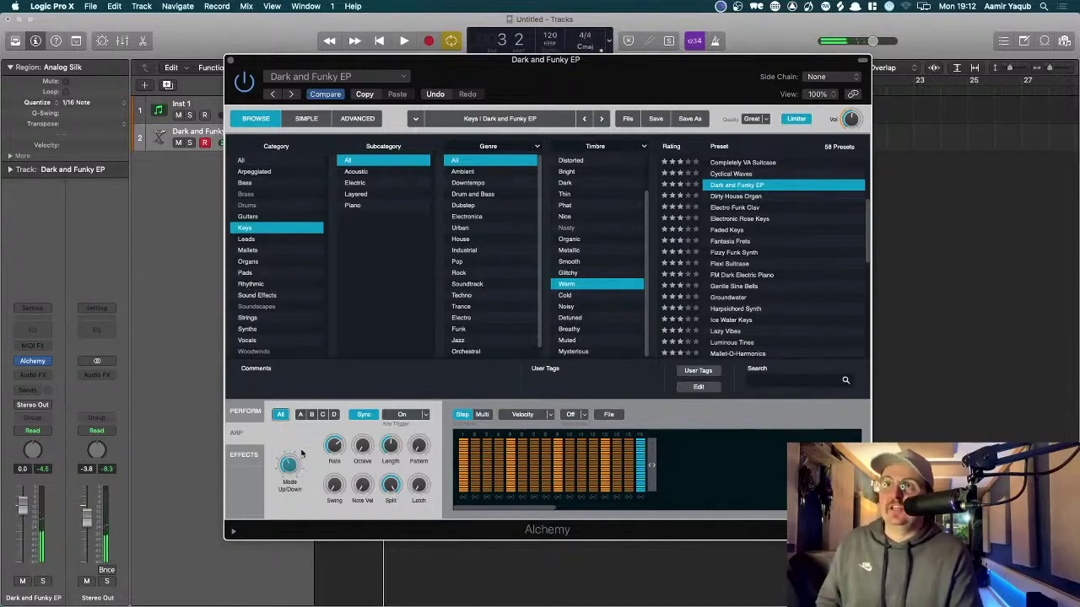
mouse_move(363, 442)
left_click_drag(363, 442, 371, 395)
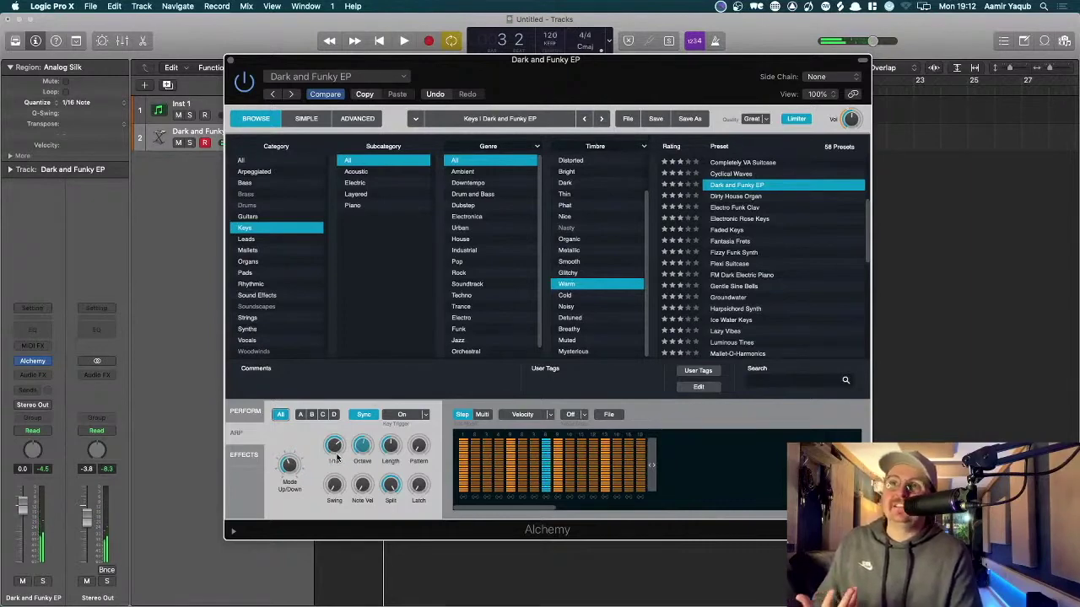
left_click_drag(359, 463, 356, 453)
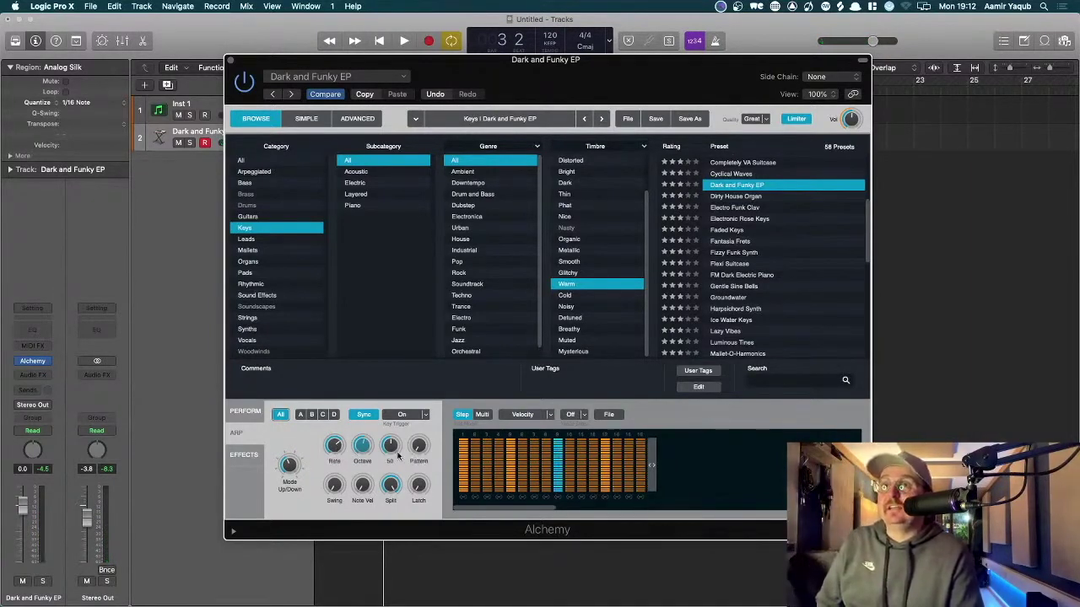
mouse_move(399, 455)
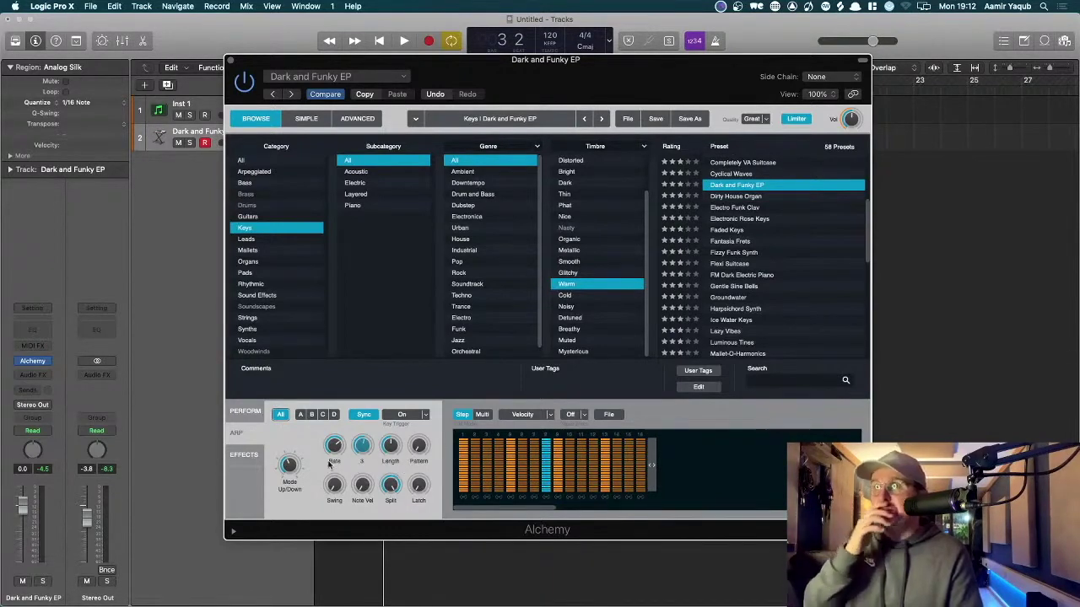
Examine the preset's effects rack, trying the F1 gain of the 3-Band EQ and the Phat Compressor amount
left_click(244, 455)
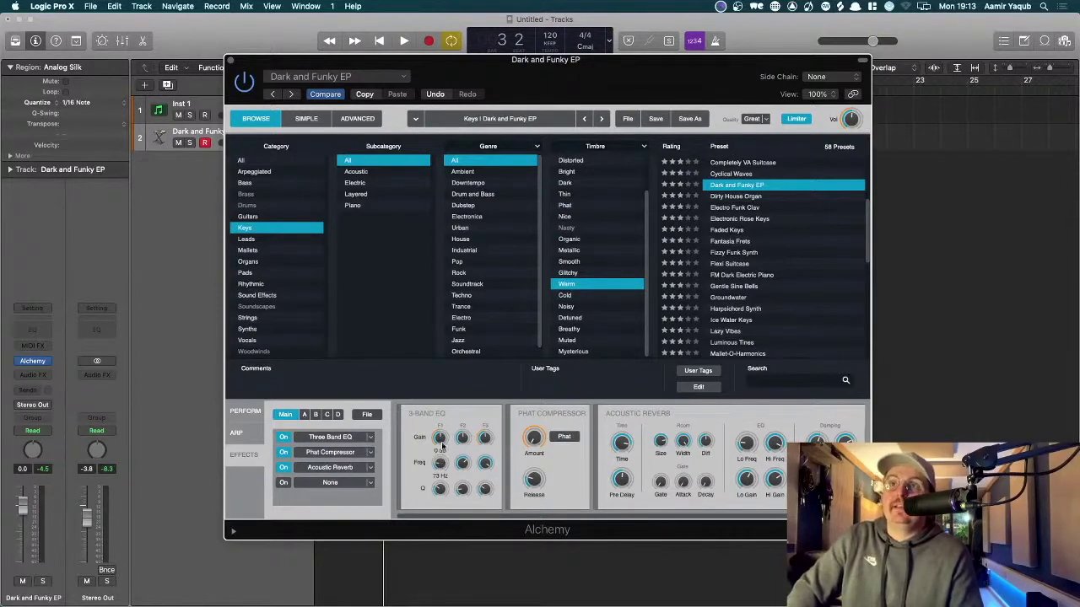
left_click_drag(440, 439, 447, 417)
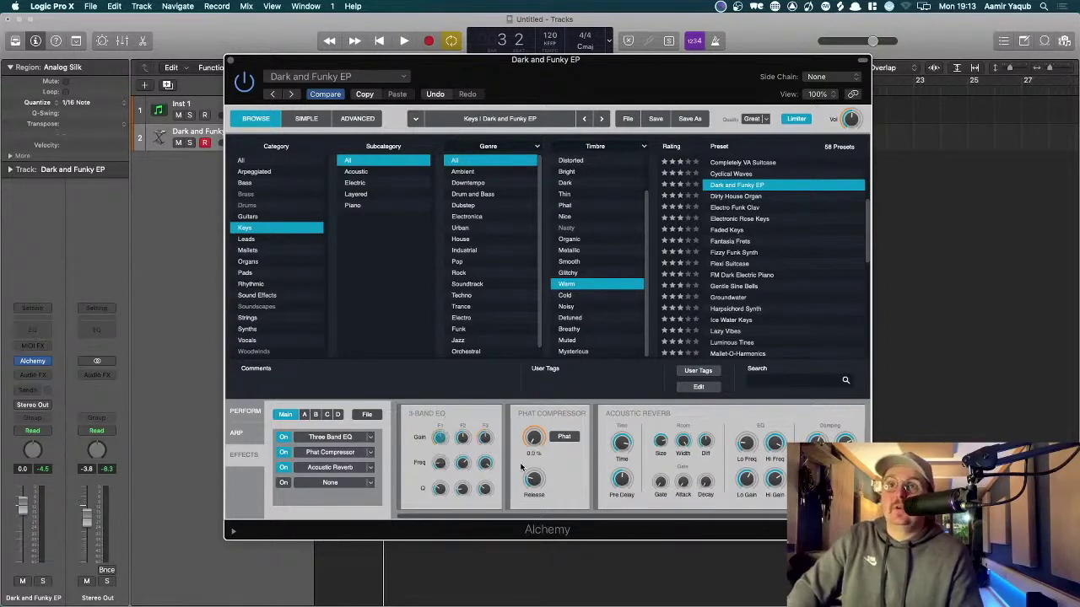
mouse_move(535, 440)
left_mouse_down()
mouse_move(535, 416)
mouse_move(538, 455)
left_mouse_up()
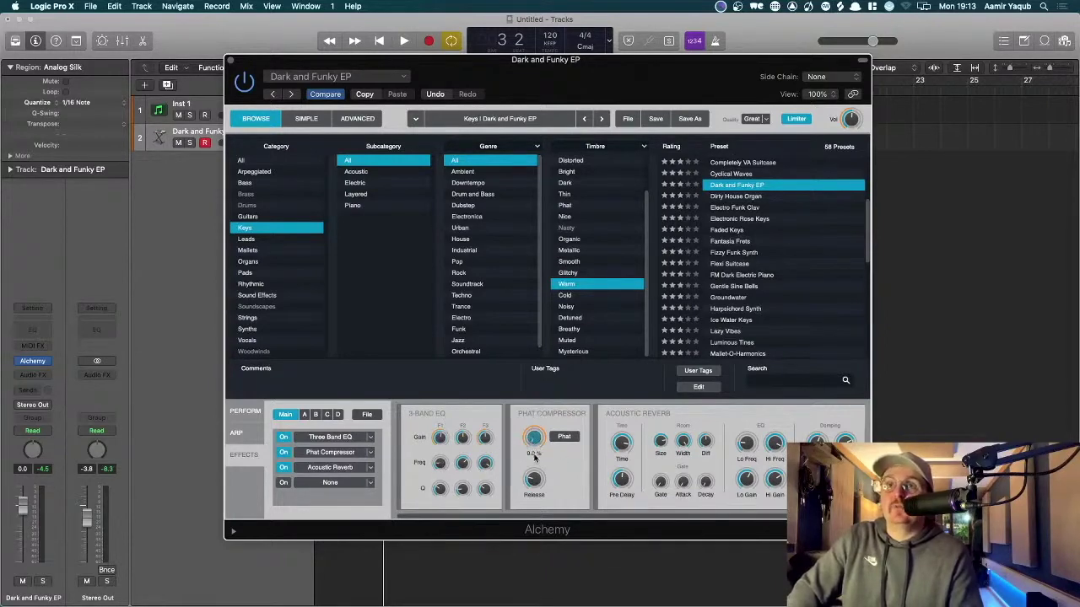
mouse_move(774, 444)
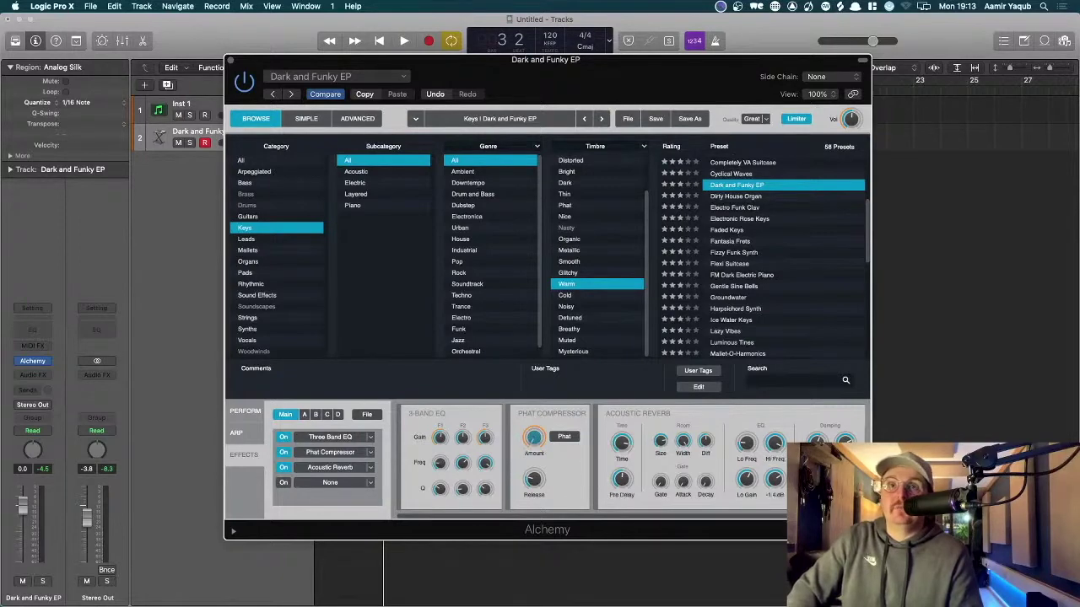
mouse_move(734, 470)
mouse_move(504, 482)
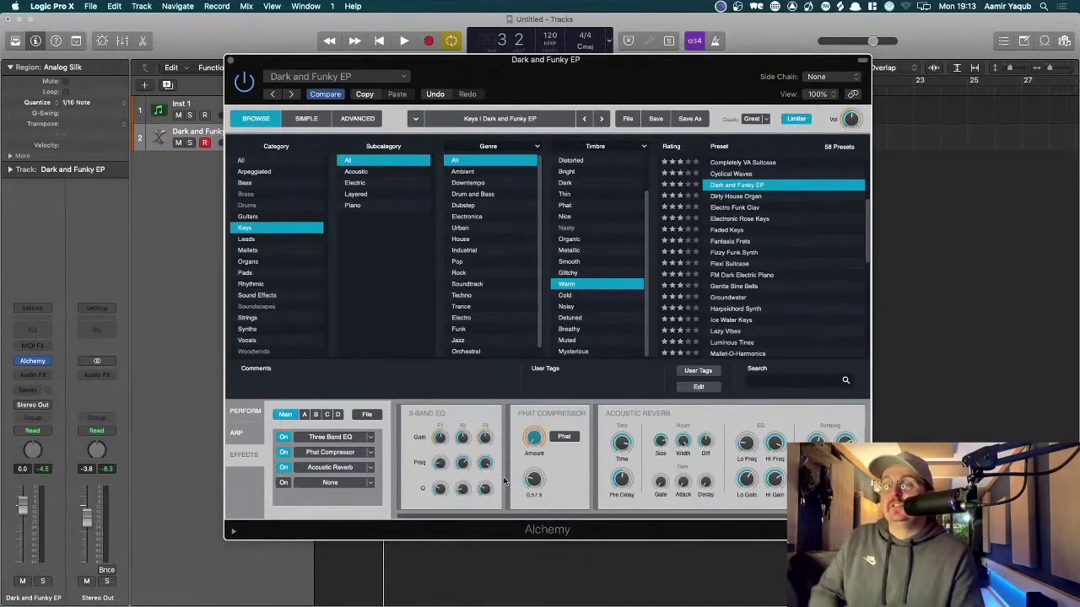
Examine the effect types available for the empty fourth slot of the effects rack, leaving it set to None
left_click(369, 484)
mouse_move(366, 483)
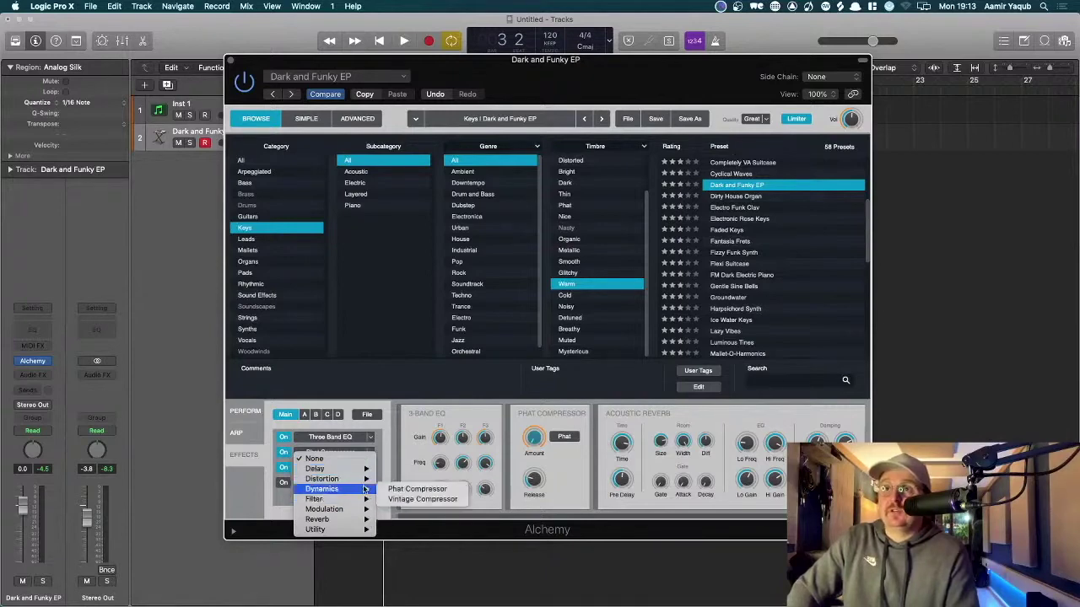
mouse_move(368, 509)
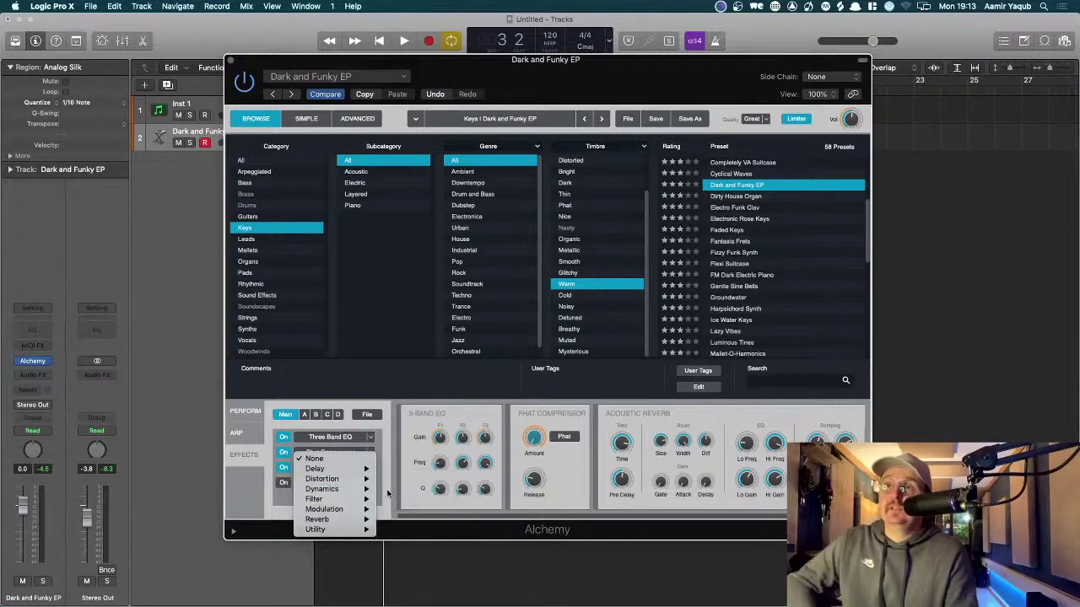
left_click(389, 492)
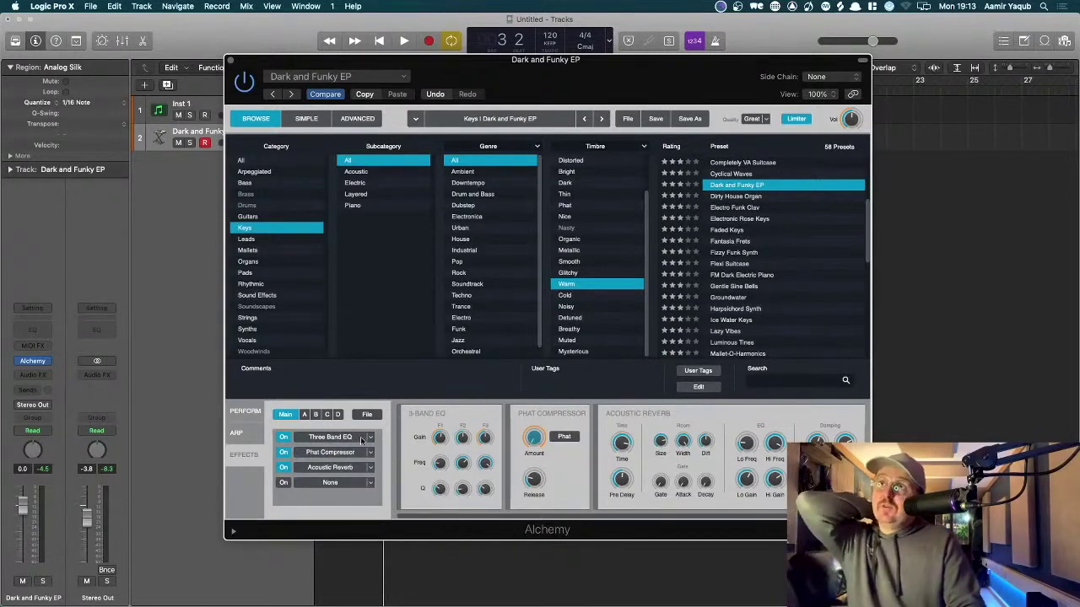
Compare the synth's Simple, Browse and Advanced views for the Dark and Funky EP preset
left_click(307, 119)
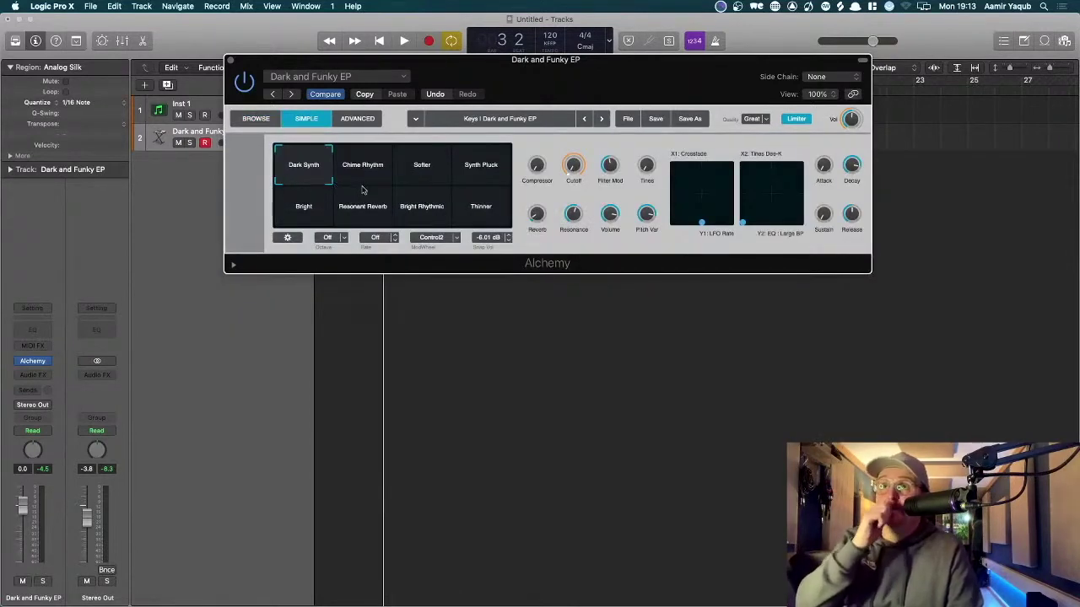
left_click(263, 121)
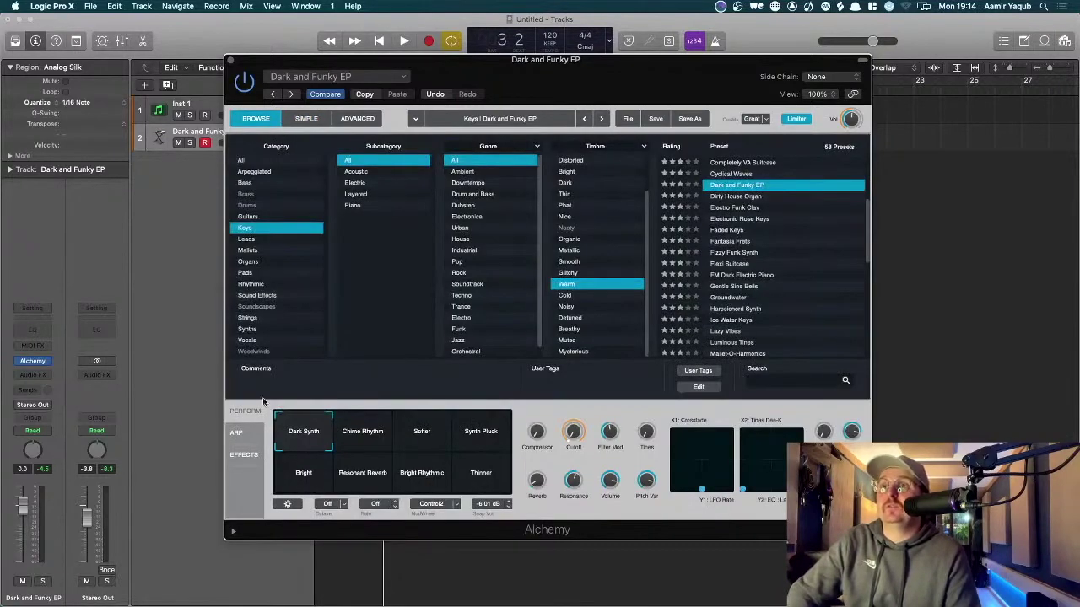
left_click(357, 119)
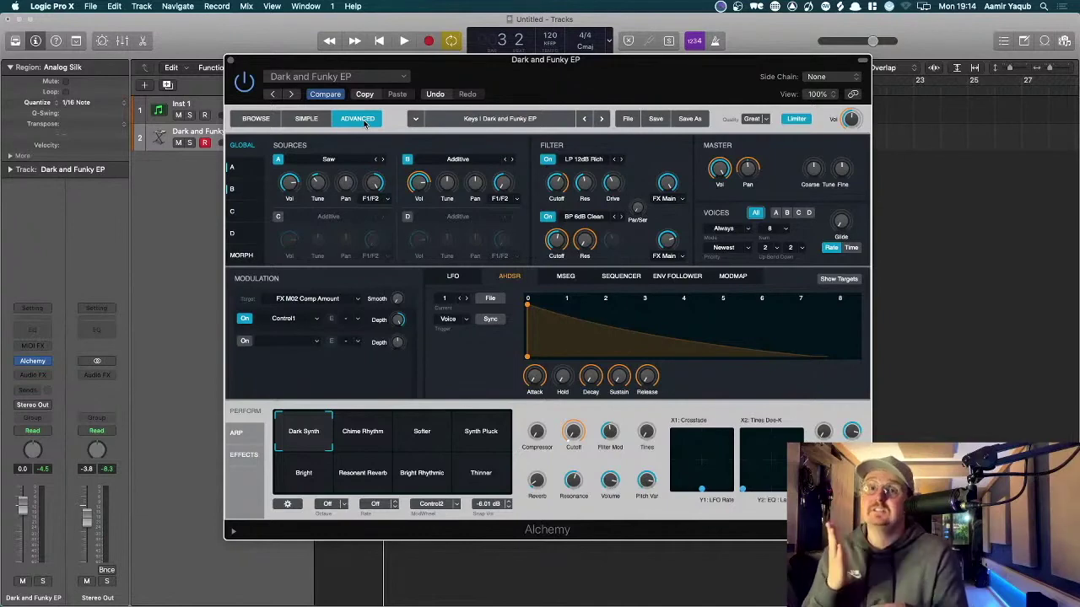
Close the synth and create a new Alchemy (Additive) track from the Apple Loop 12-8 Acoustic Strum 01
left_click(229, 61)
left_click(633, 181)
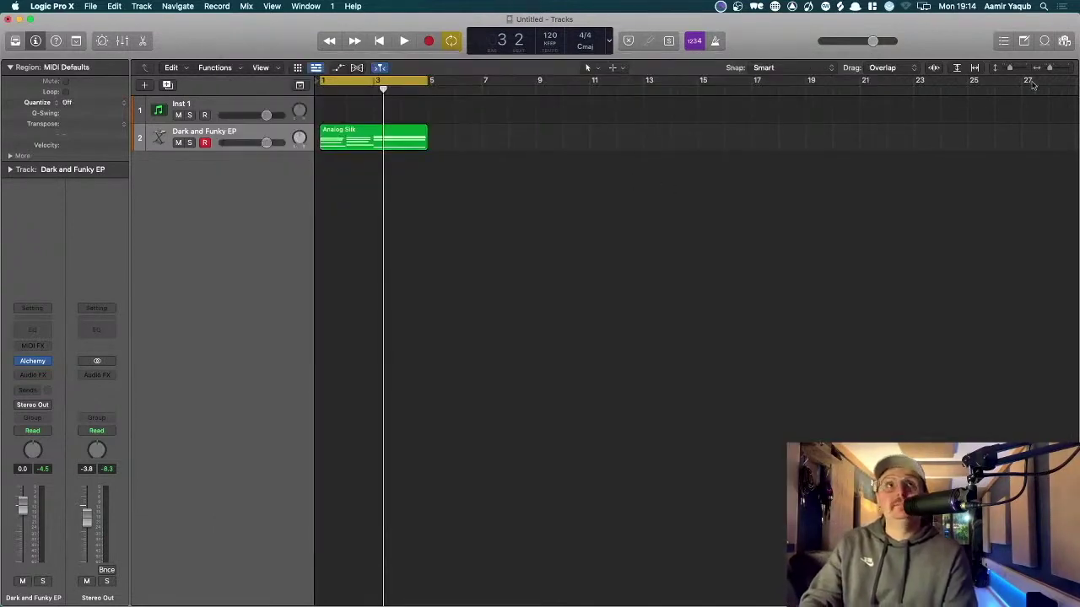
left_click(1043, 42)
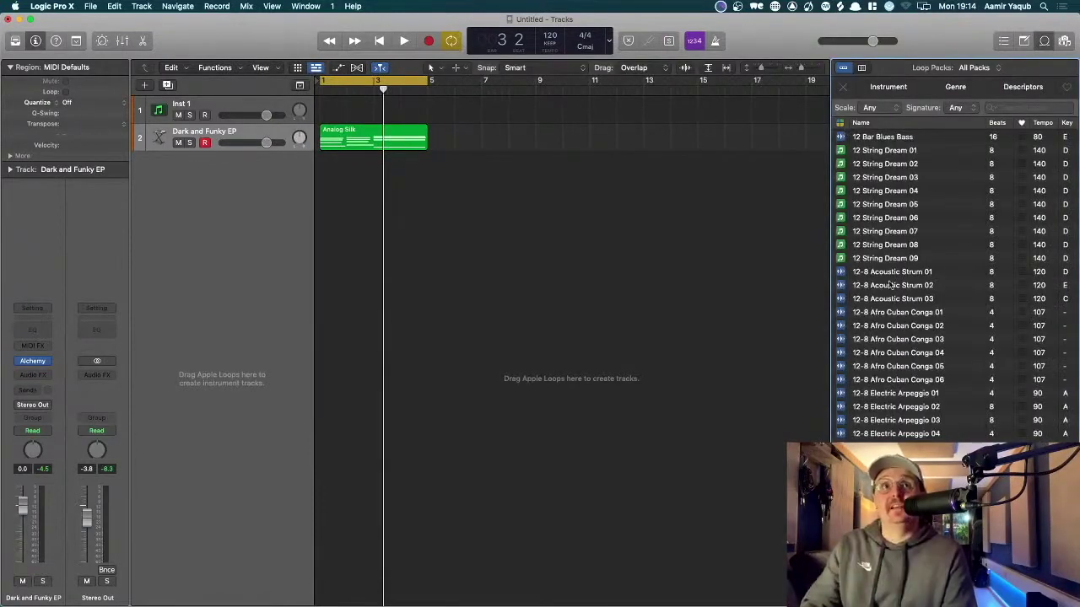
left_click_drag(892, 272, 250, 193)
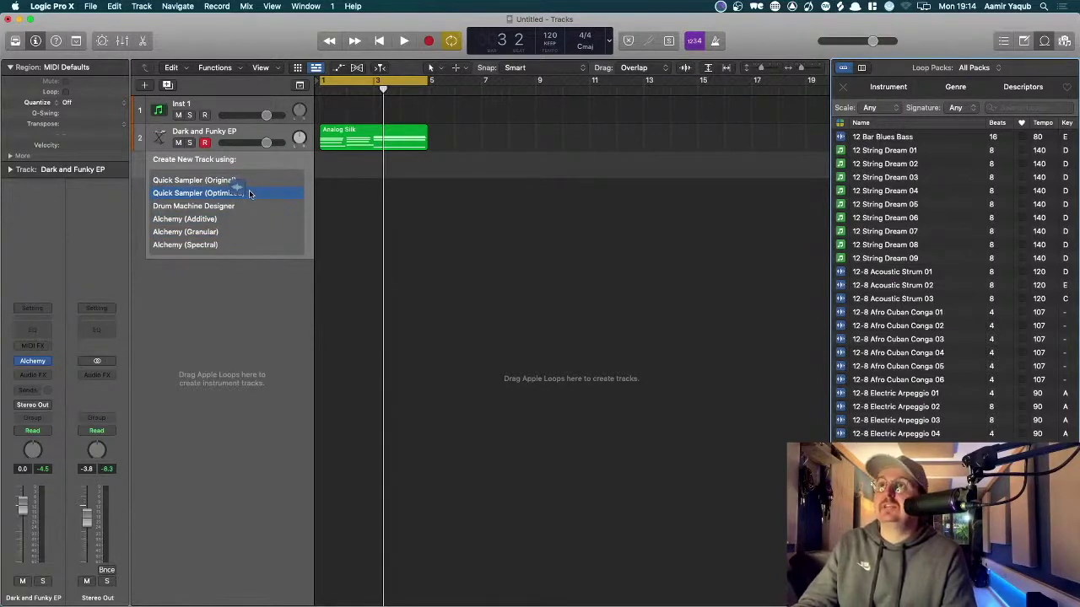
left_click_drag(250, 193, 261, 219)
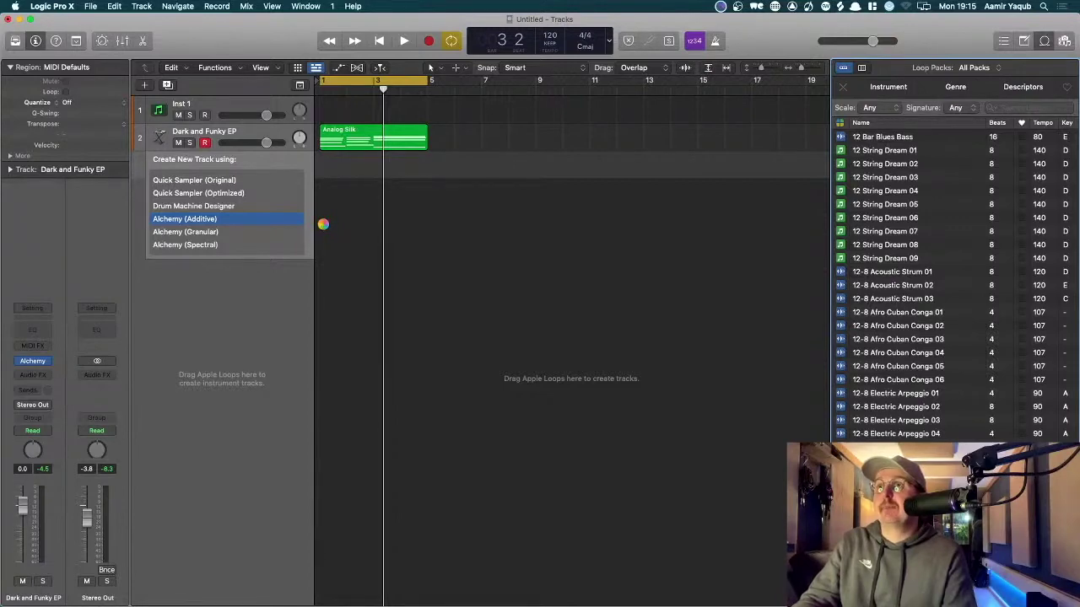
left_click_drag(323, 223, 323, 224)
Examine the loading options of source A in the new additive instrument and close its window
left_click(417, 247)
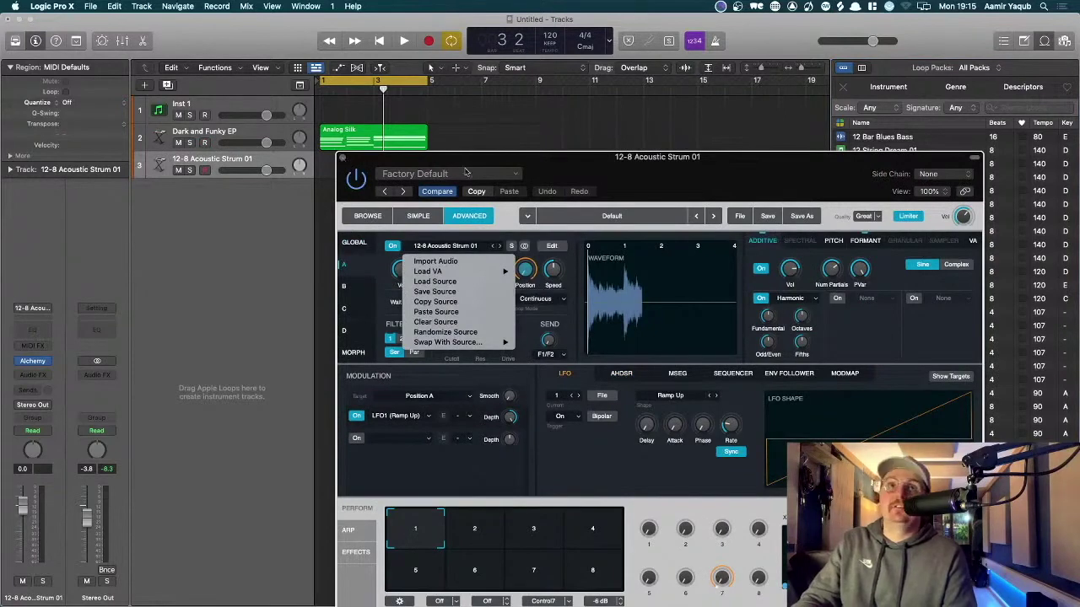
key("Escape")
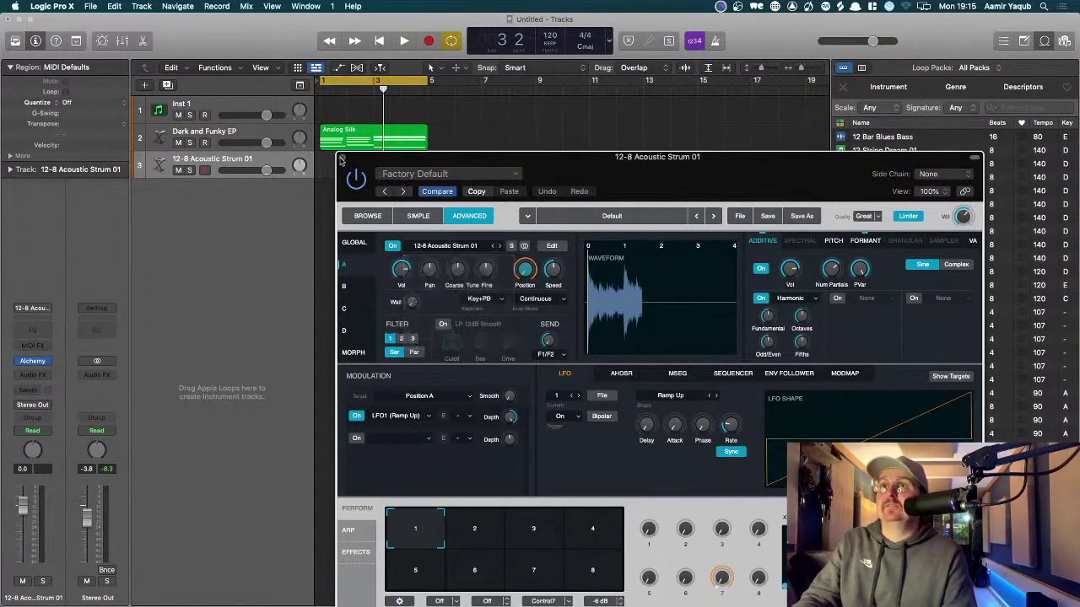
left_click(342, 159)
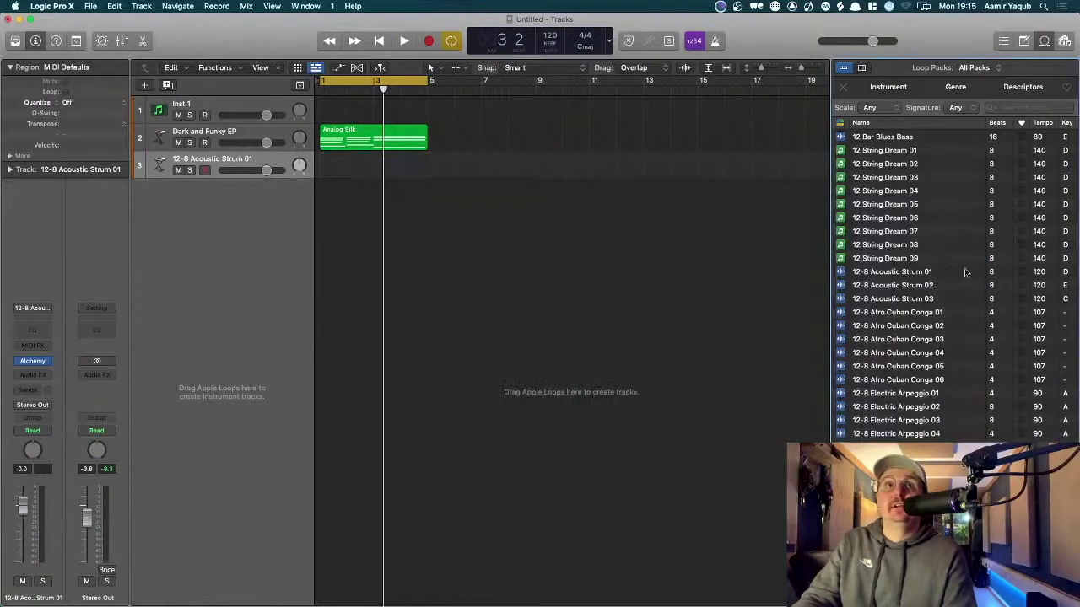
Create another track from 12-8 Acoustic Strum 01 using Alchemy (Granular), and move its synth window fully into view
left_click_drag(860, 272, 249, 262)
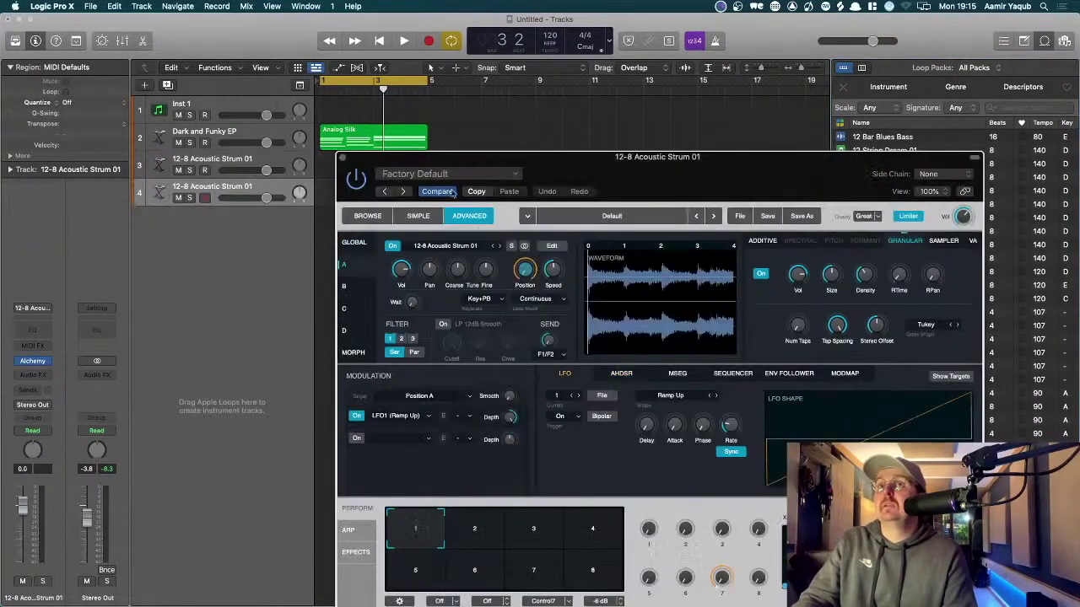
left_click_drag(580, 166, 415, 60)
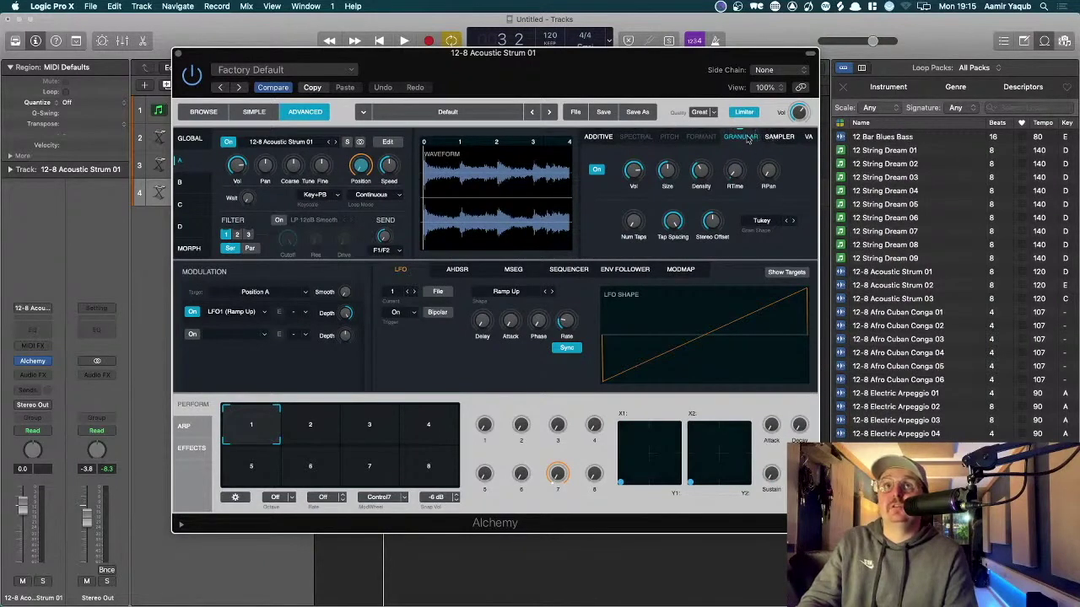
Adjust the granular size and number of taps, set the density to 3 grains, and lower source A's speed to 53.5%
left_click(665, 171)
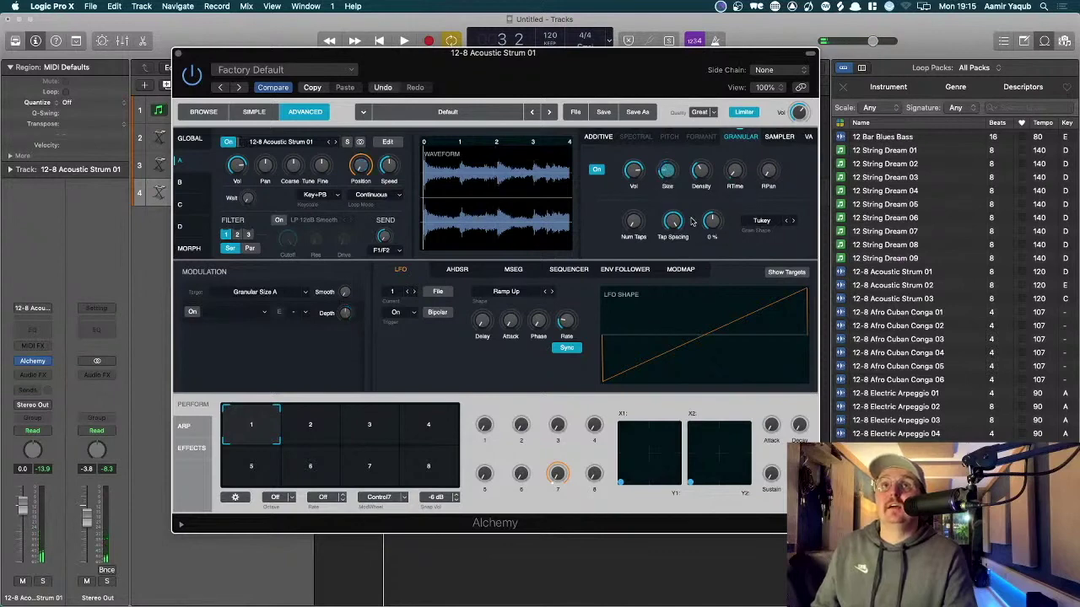
left_click_drag(720, 176, 704, 197)
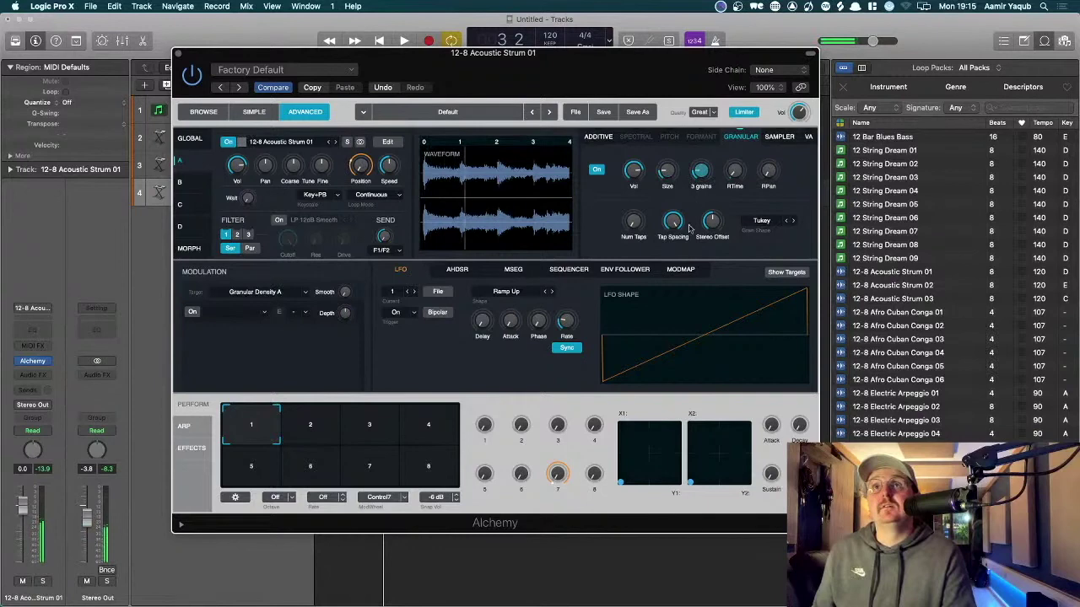
left_click(633, 221)
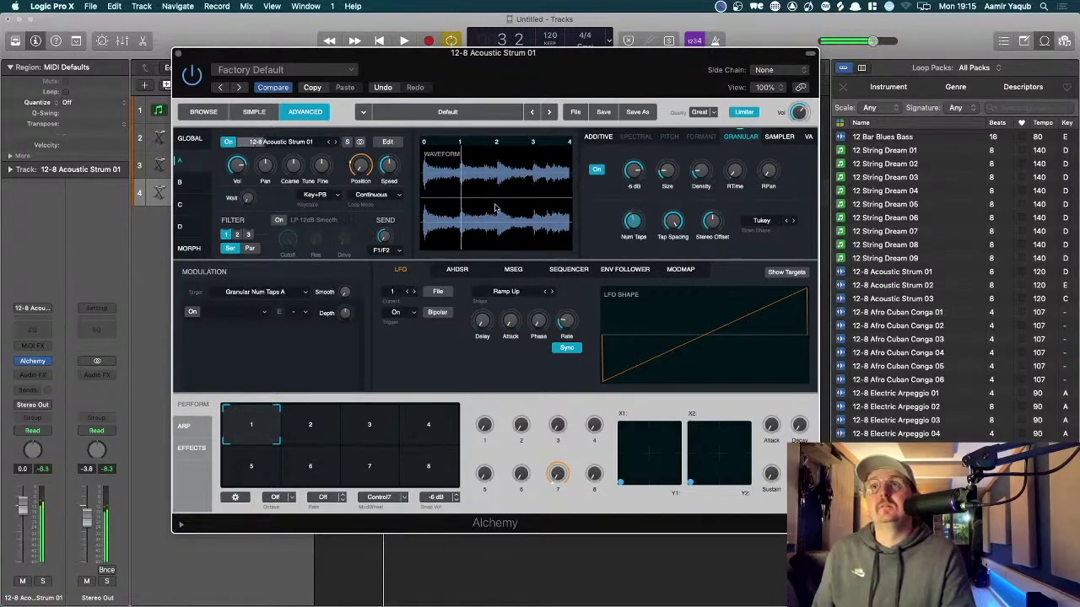
left_click(360, 165)
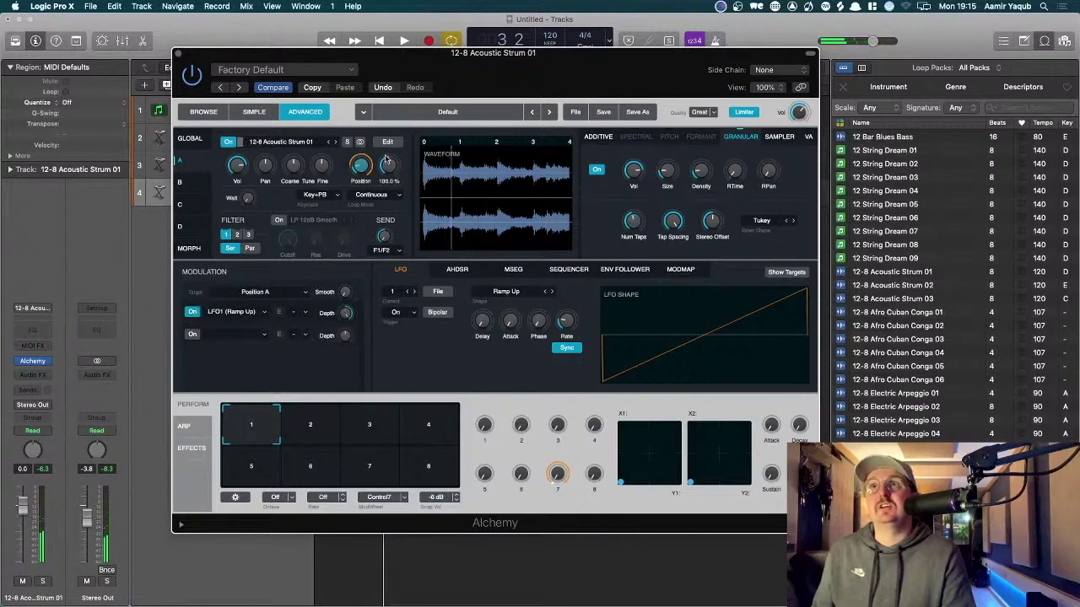
left_click_drag(386, 162, 388, 178)
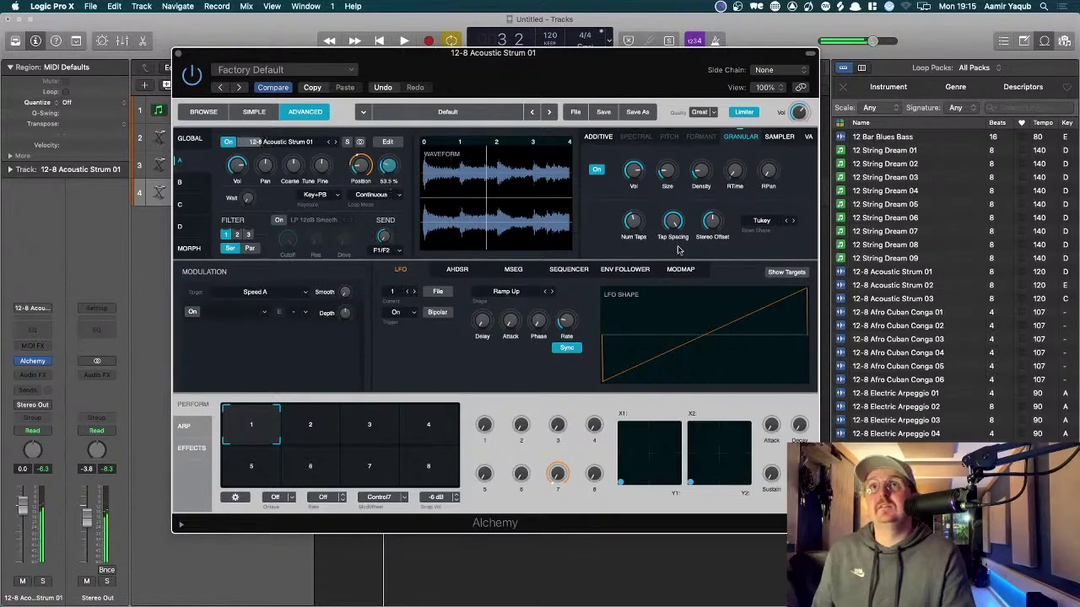
Raise the granular random time and readjust the grain density and size
left_click(737, 171)
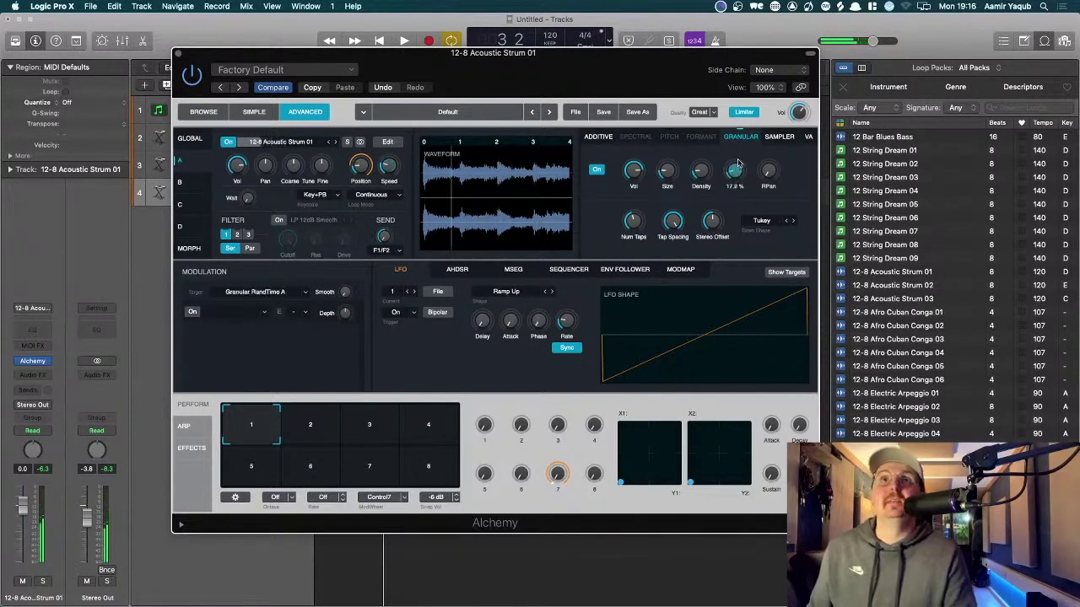
left_click(699, 173)
left_click(666, 171)
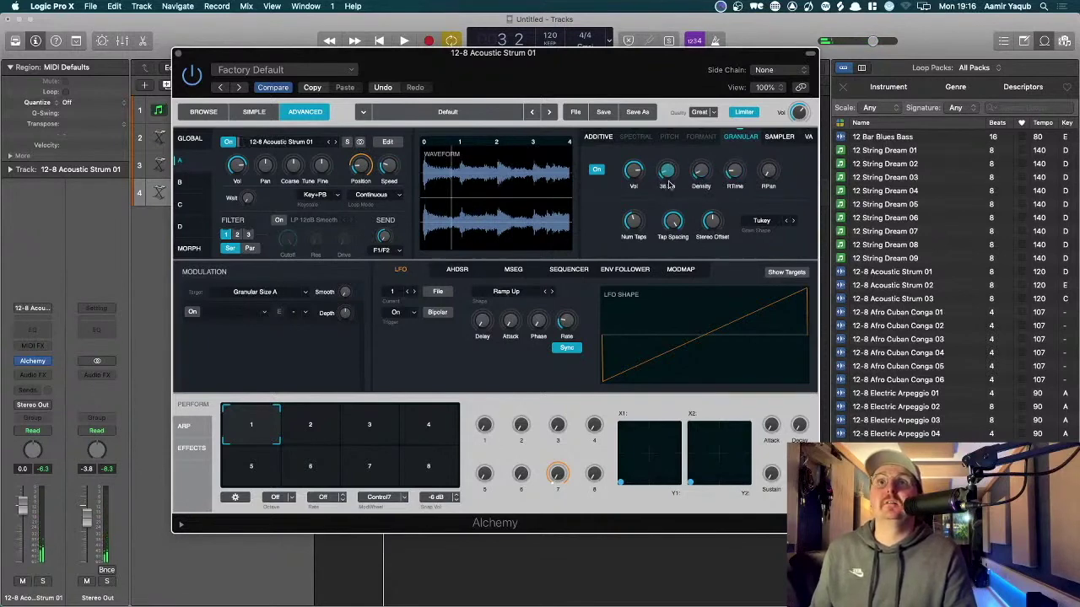
left_click(733, 172)
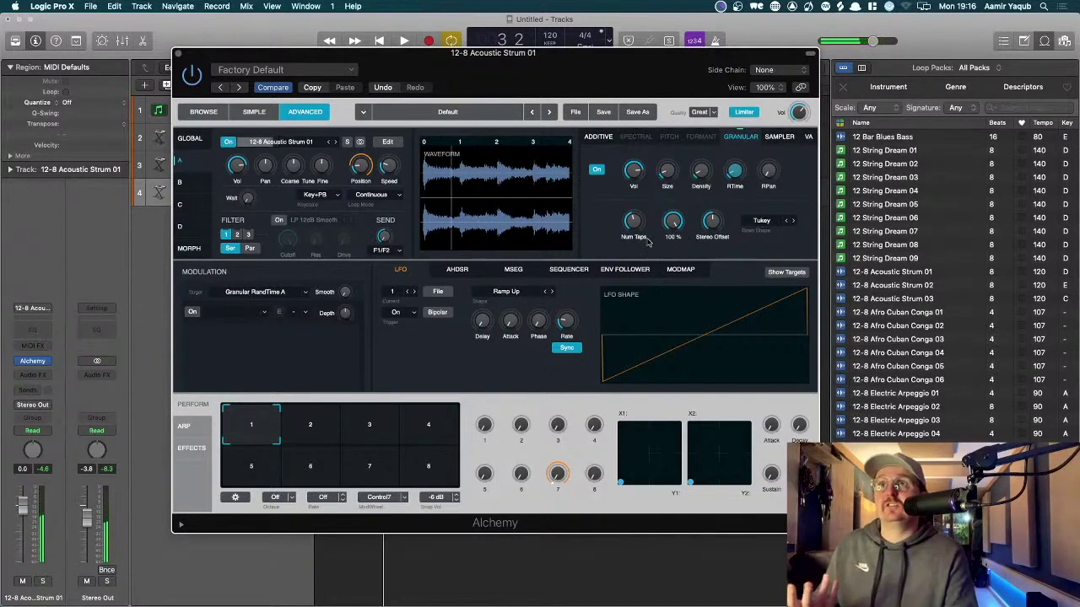
Close the granular instrument and reopen the Dark and Funky EP track's synth in its preset browser
left_click(177, 56)
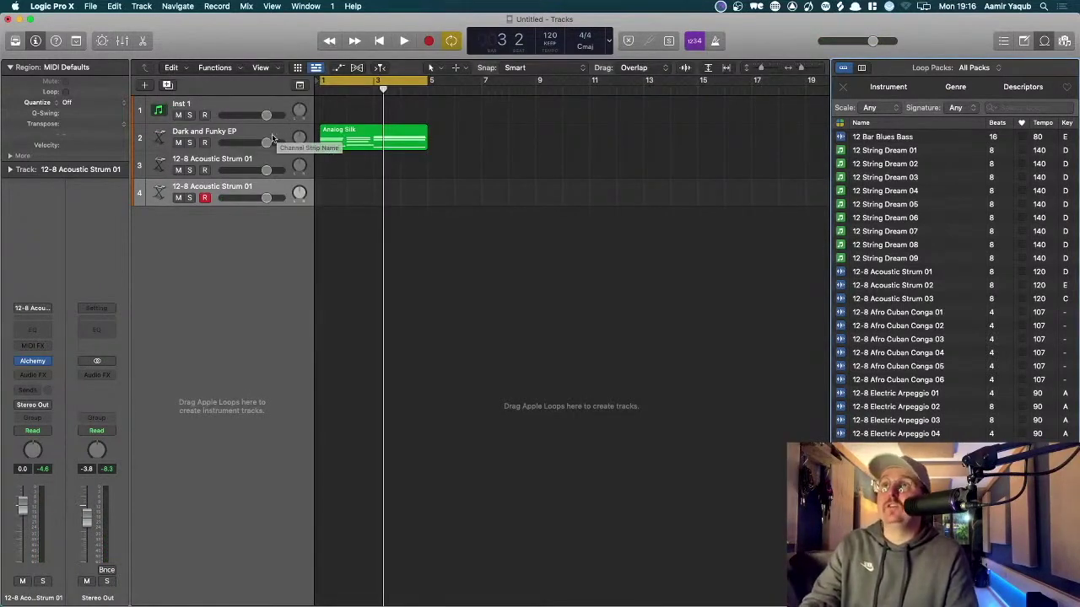
left_click(276, 131)
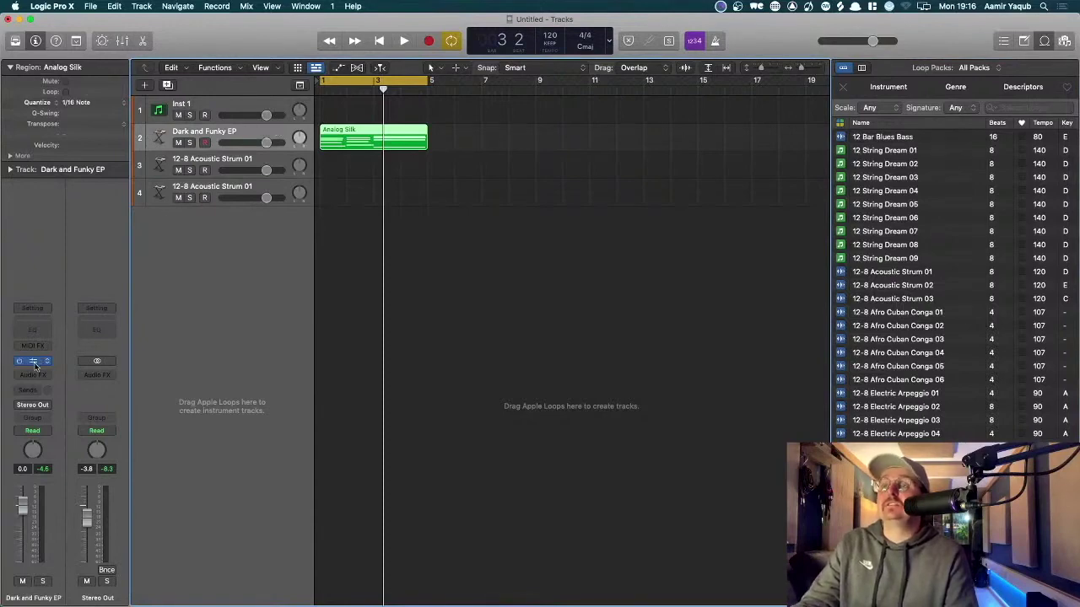
key("v")
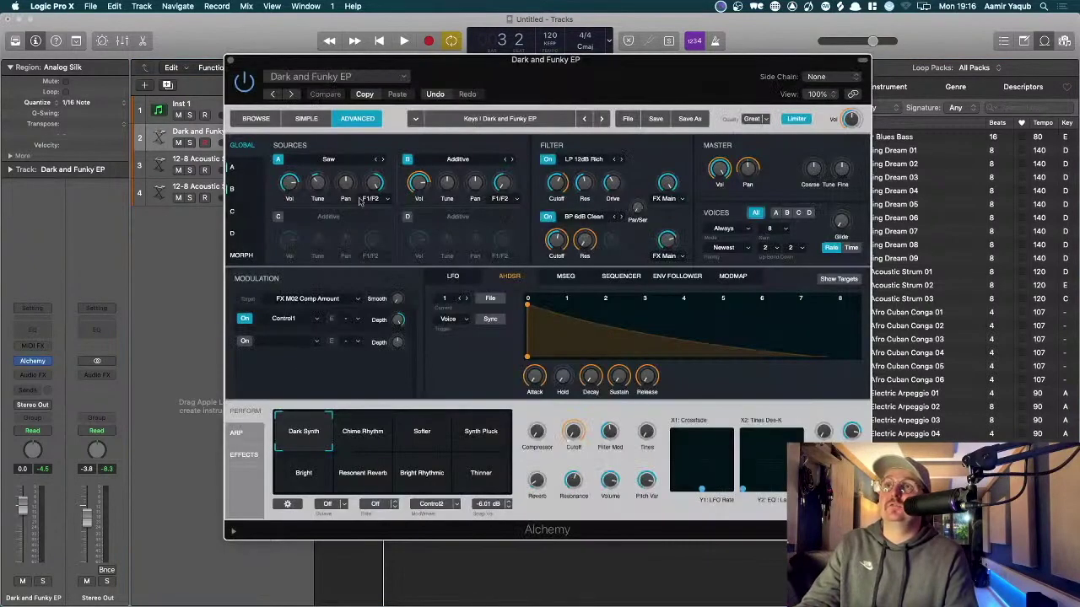
left_click(256, 119)
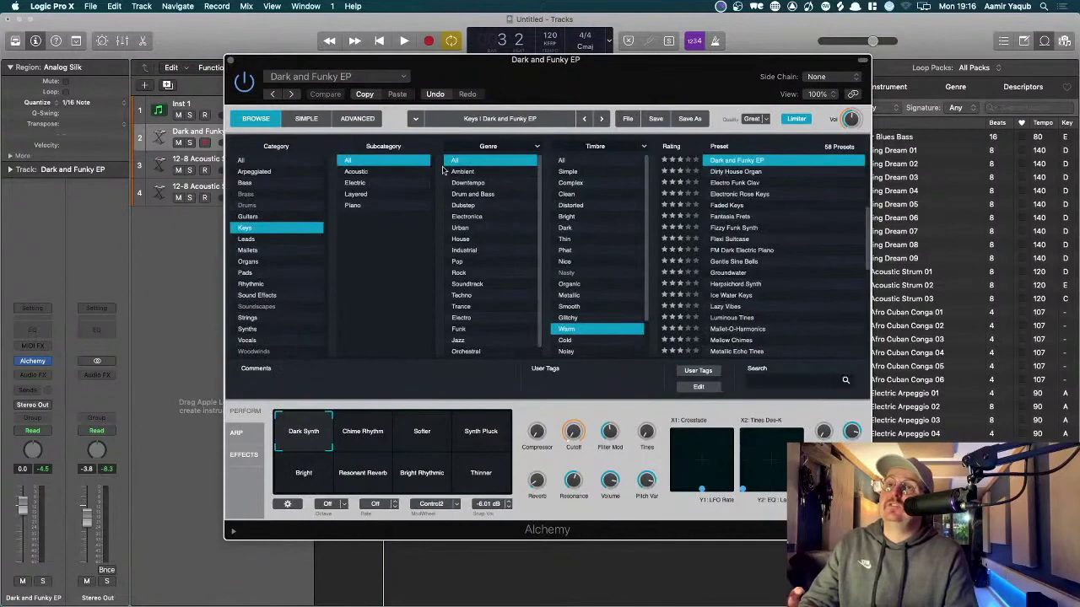